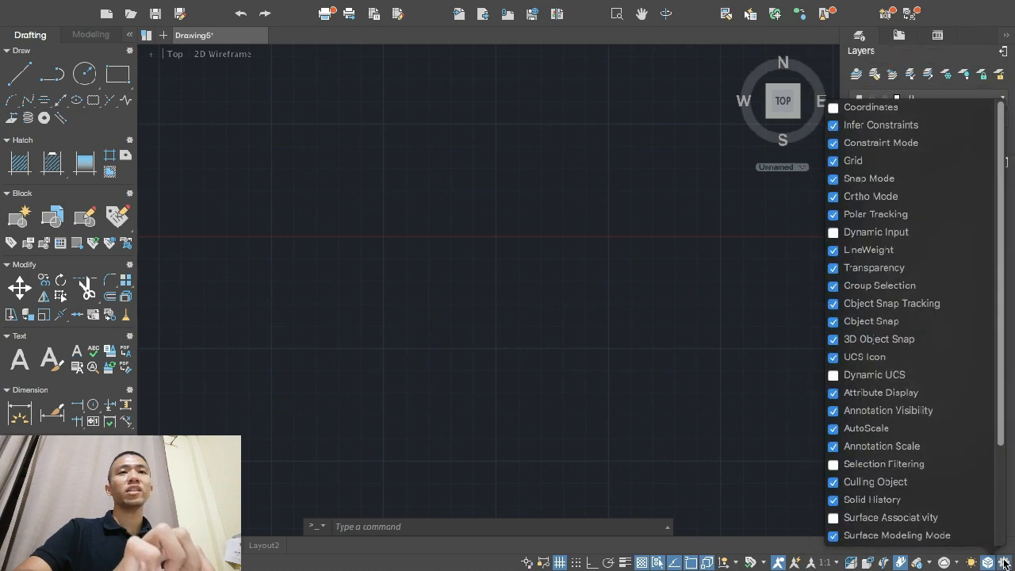
Enable Coordinates, Dynamic Input, Dynamic UCS, Selection Filtering, Surface Associativity, Light Glyph Display and Isolate Objects in the status bar.
click(833, 108)
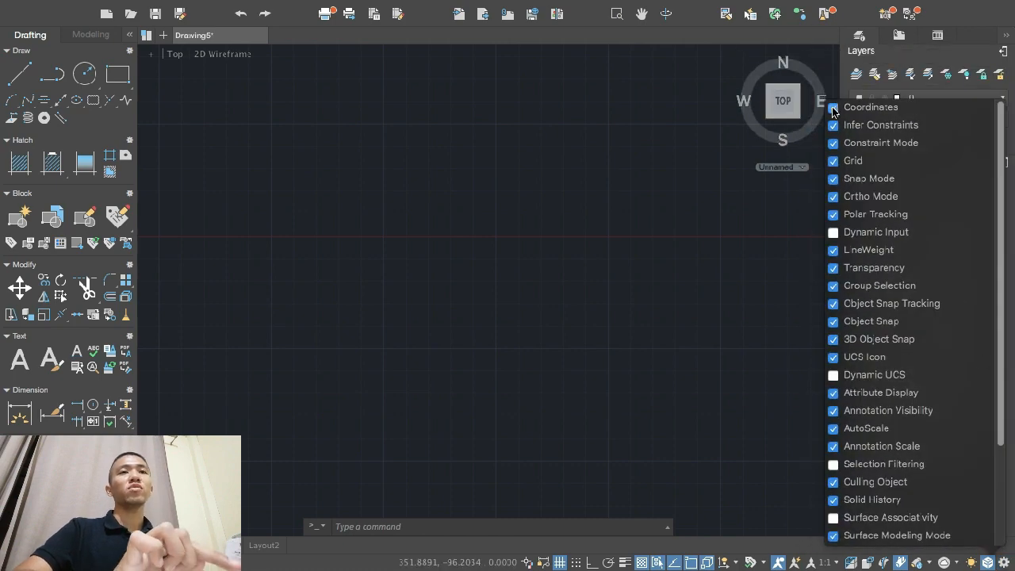
click(833, 232)
scroll(835, 238, down, 3)
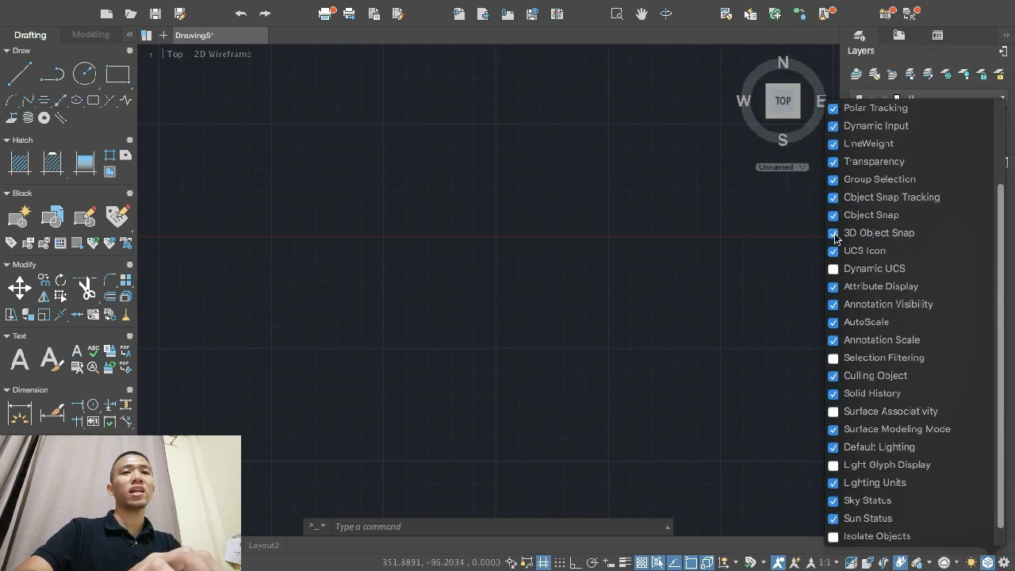
click(833, 249)
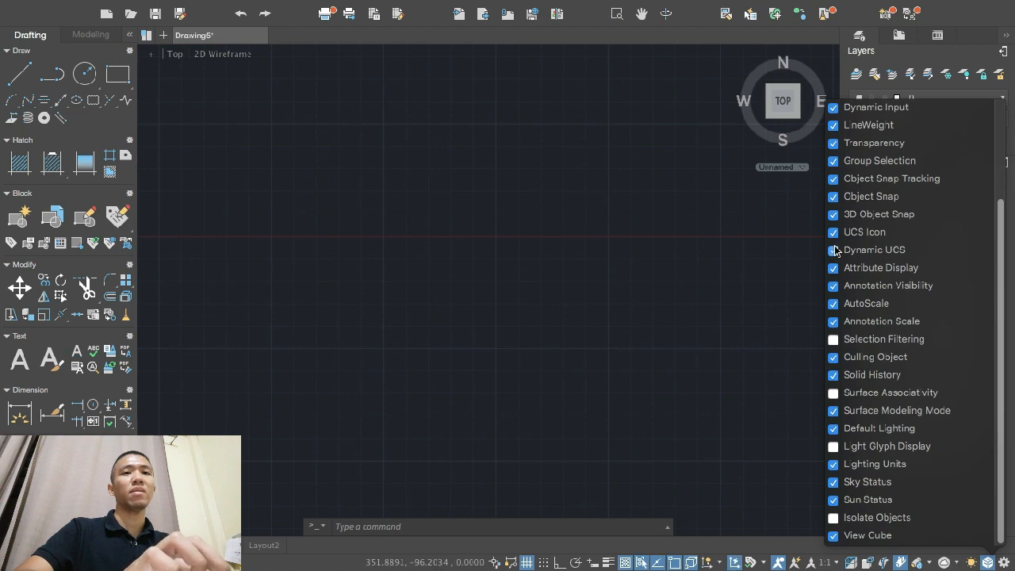
click(833, 339)
click(833, 394)
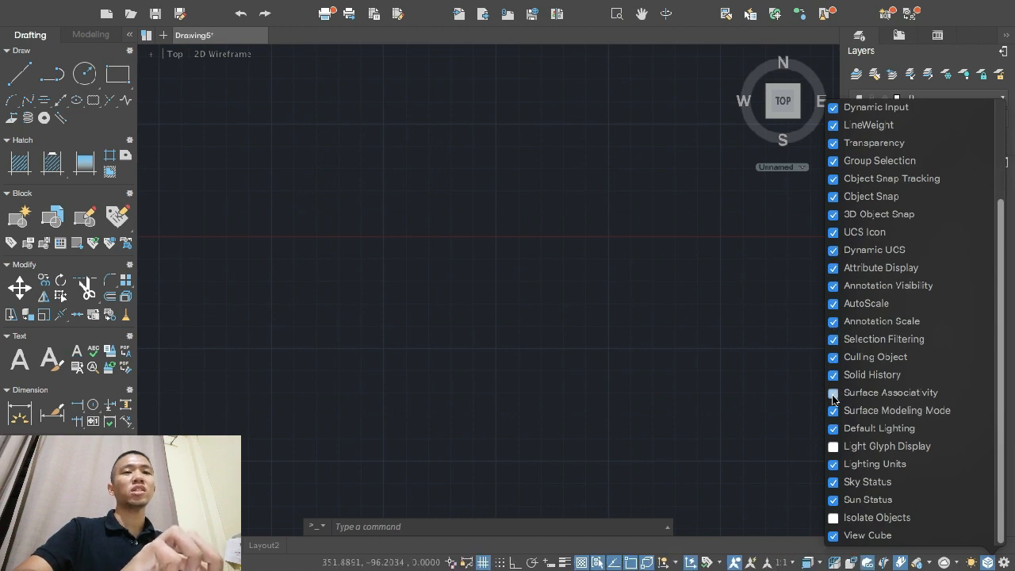
click(833, 447)
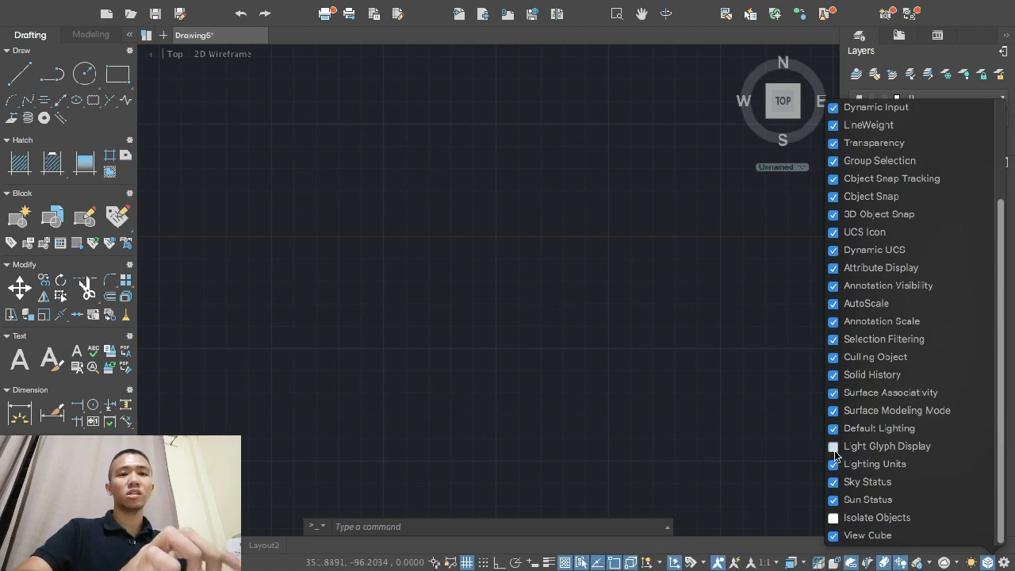
click(833, 518)
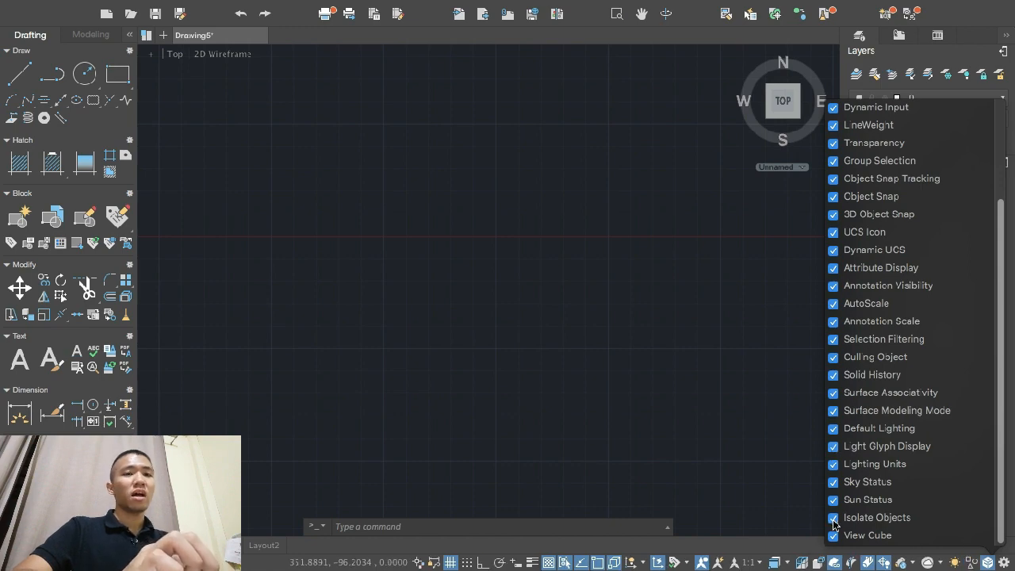
click(1005, 564)
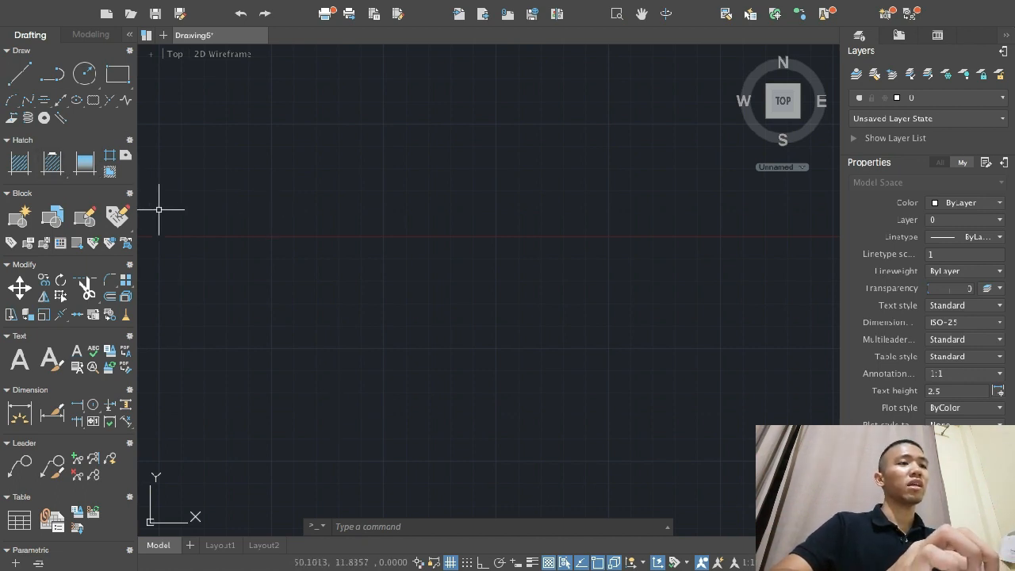
Switch to the Modeling tool set and turn on Ortho mode.
click(89, 35)
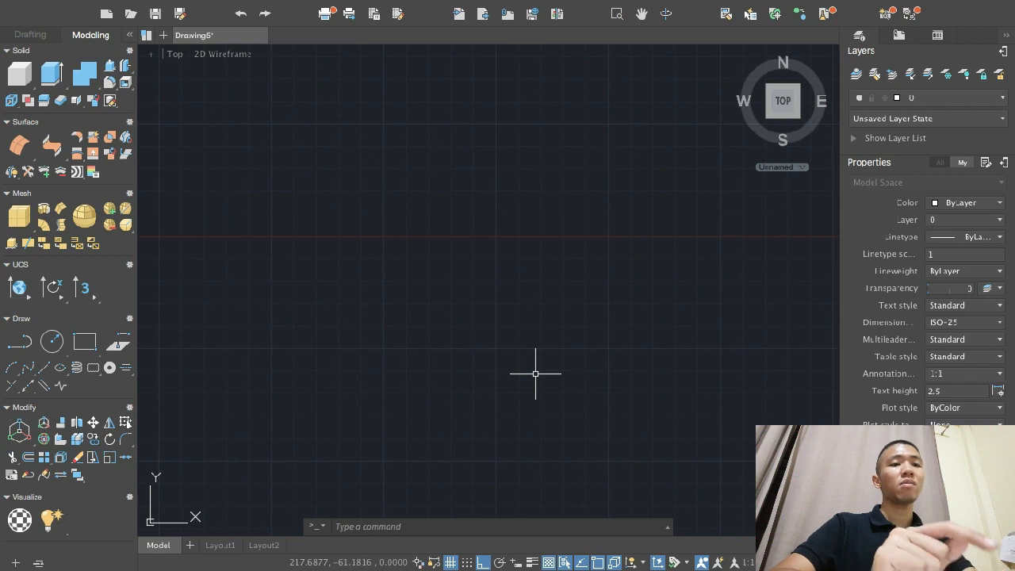
click(483, 562)
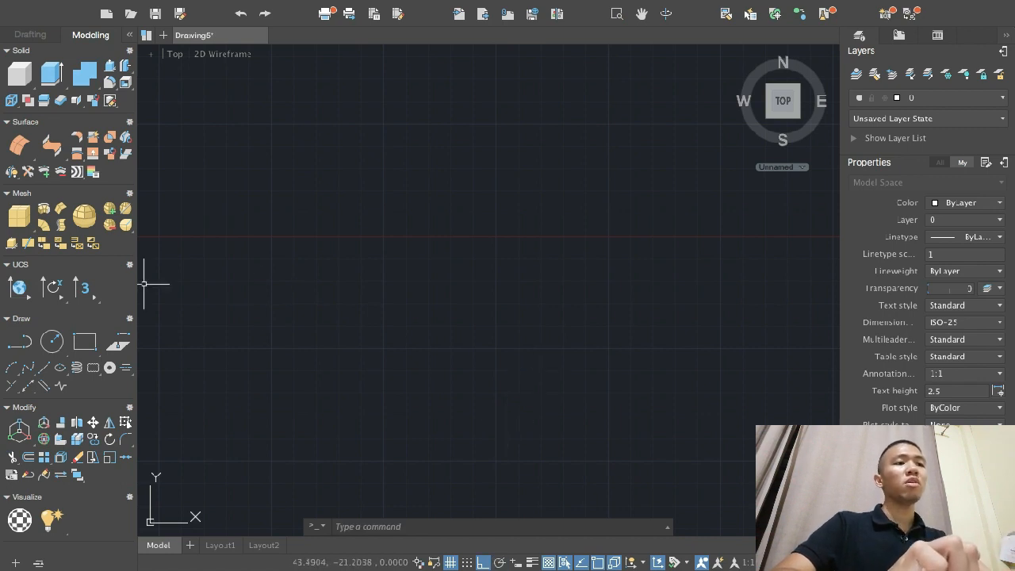
click(43, 369)
click(279, 236)
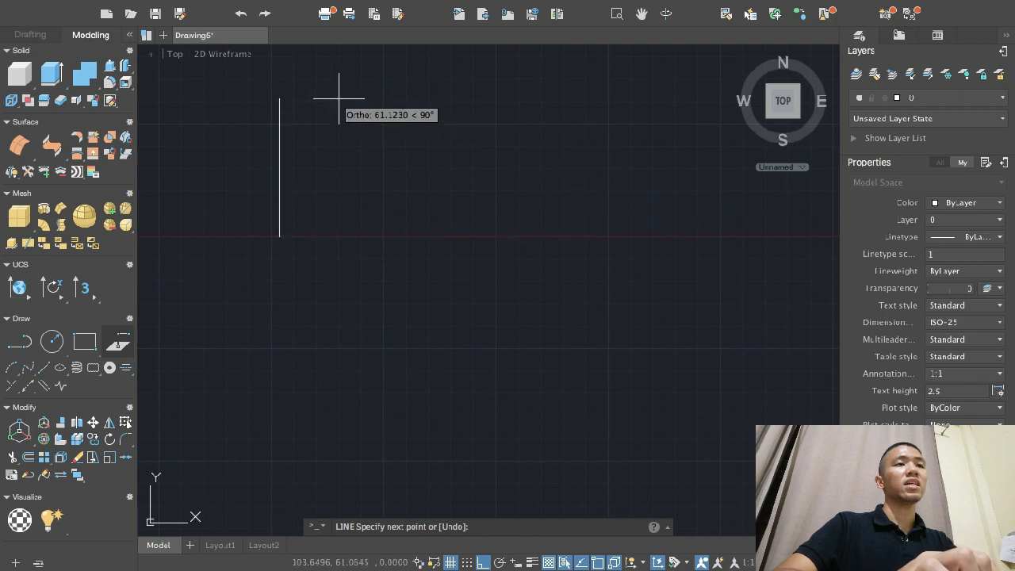
key(Escape)
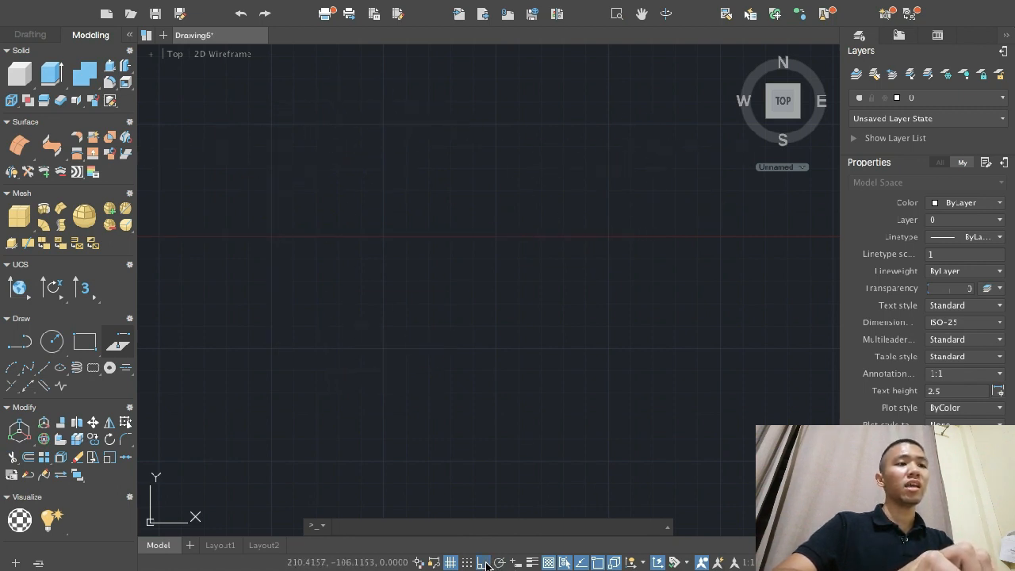
click(487, 563)
click(45, 369)
click(251, 268)
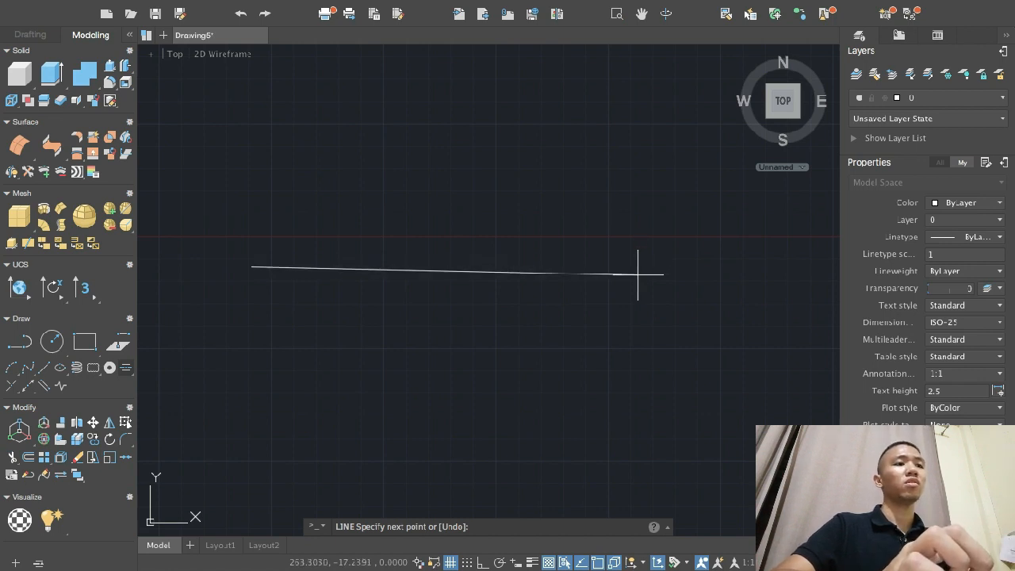
key(Escape)
key(F8)
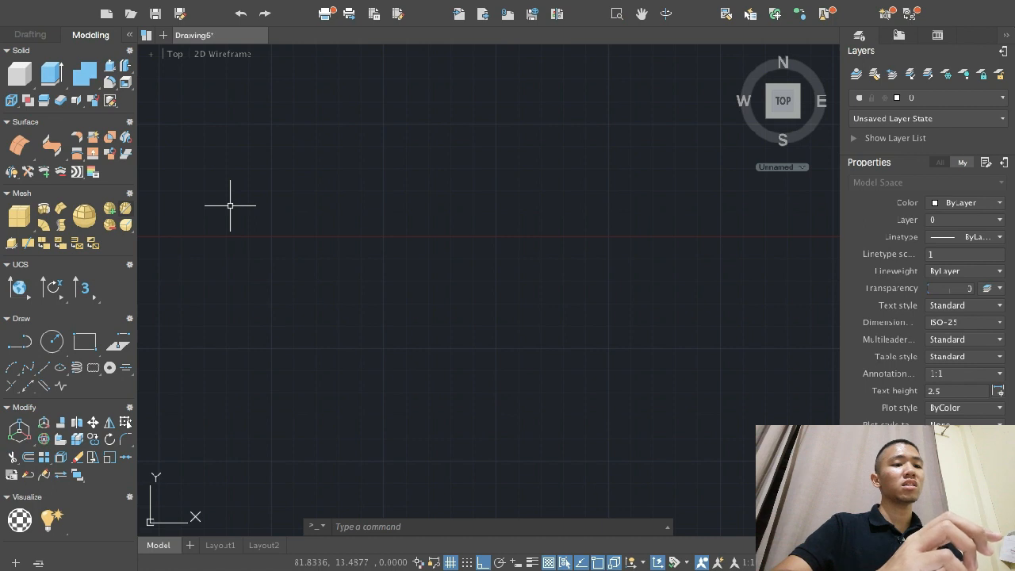
Enable all Object Snap modes in the Drafting Settings.
text(ds)
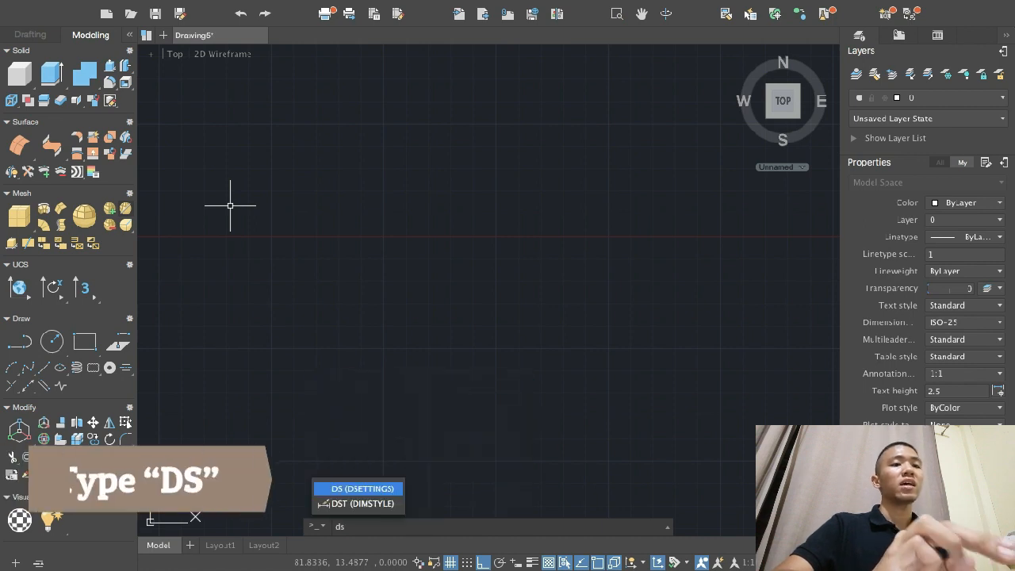
key(Return)
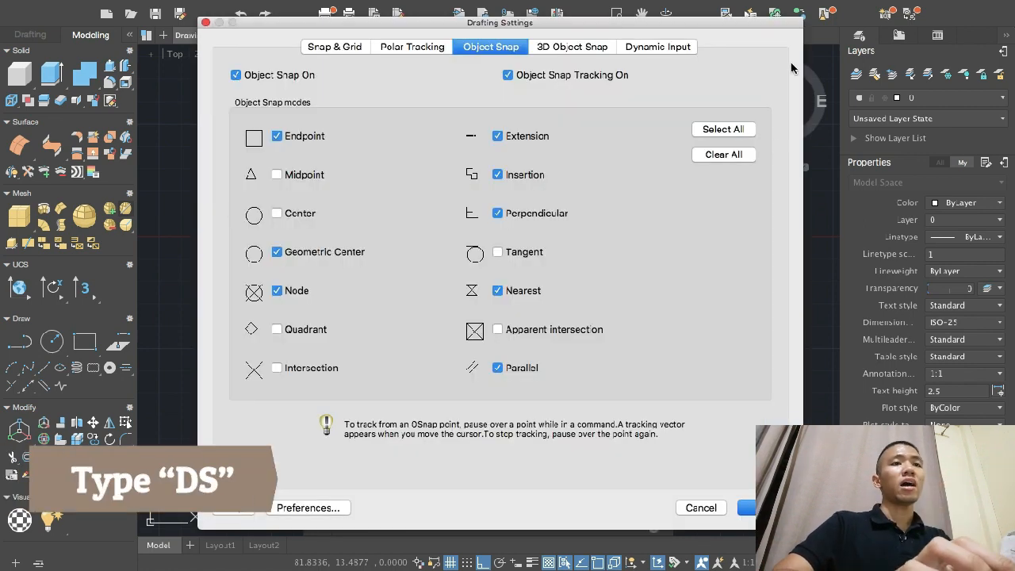
click(723, 129)
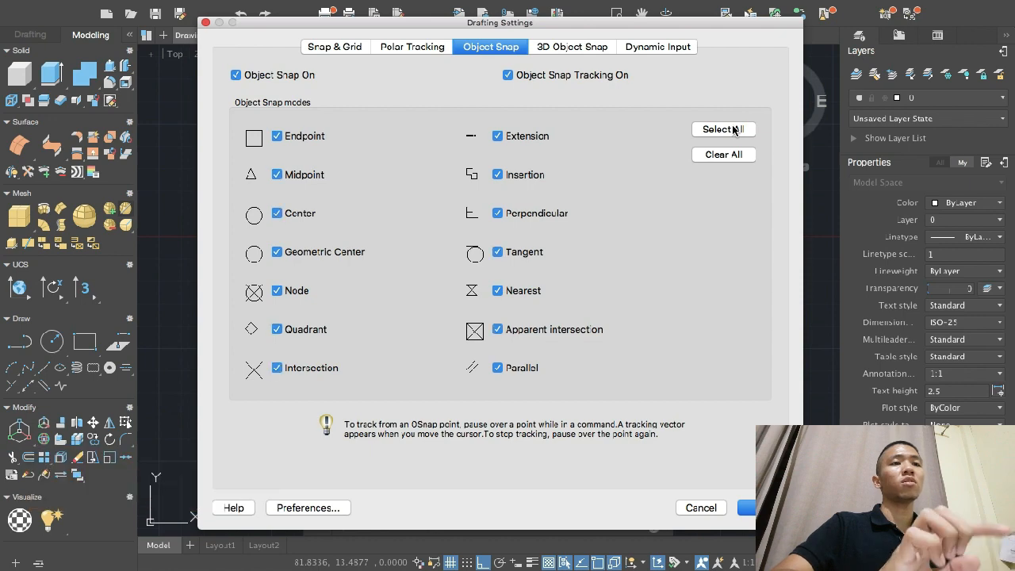
click(763, 507)
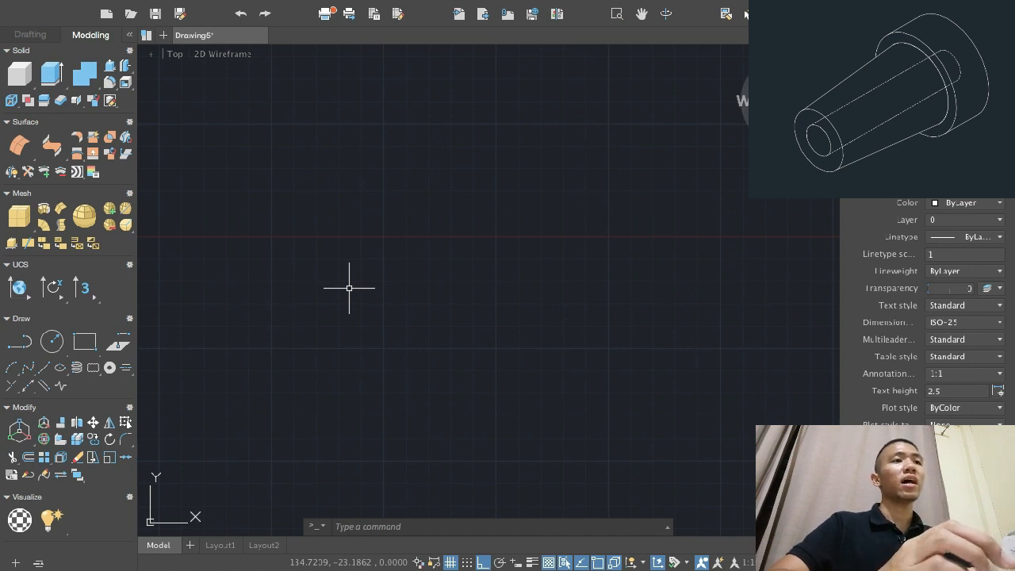
Set the model view to Front.
click(176, 53)
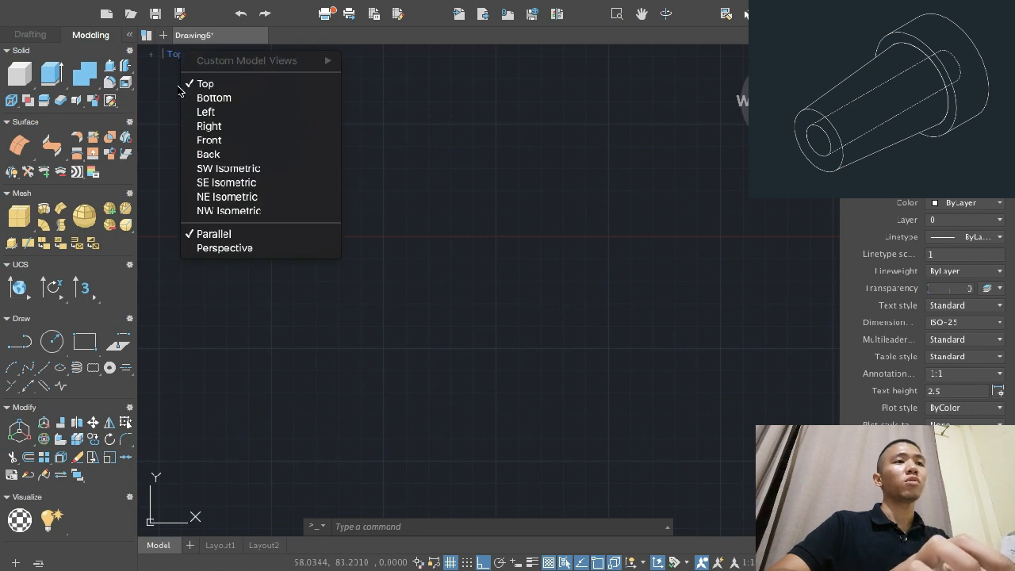
click(215, 142)
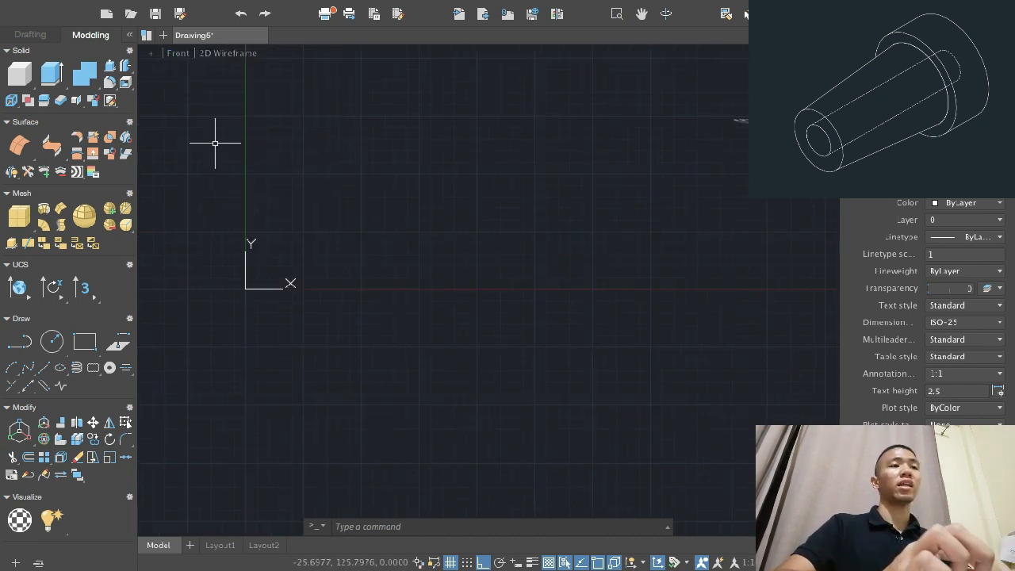
click(176, 53)
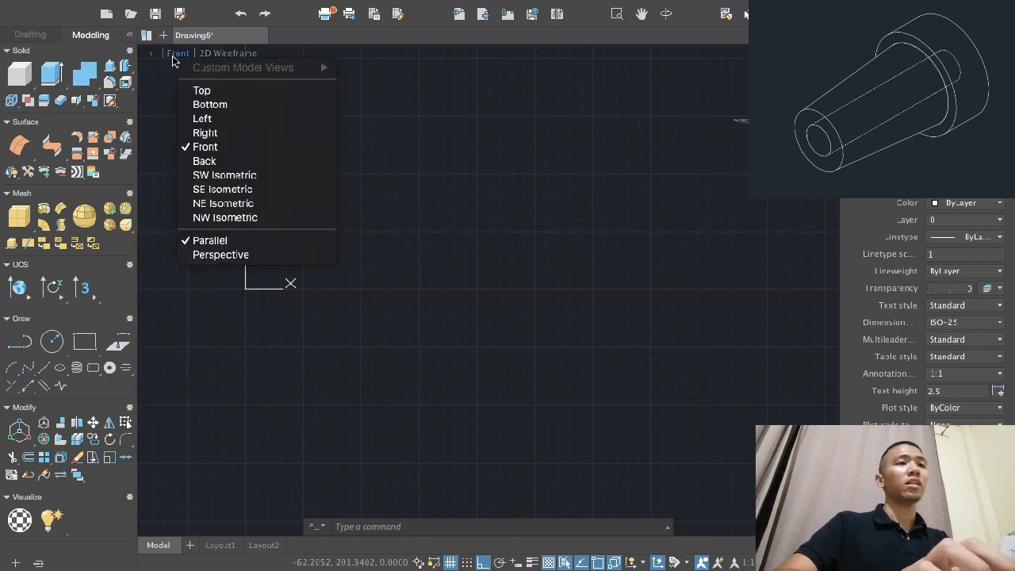
click(212, 152)
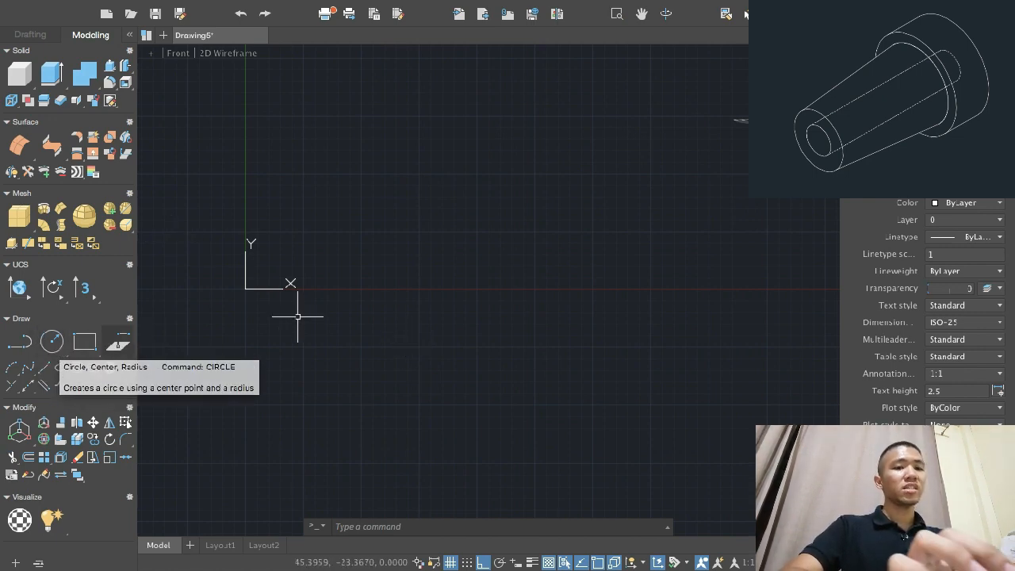
Draw a circle with a diameter of 50 near the X axis, centred at about (224, -2).
text(cir)
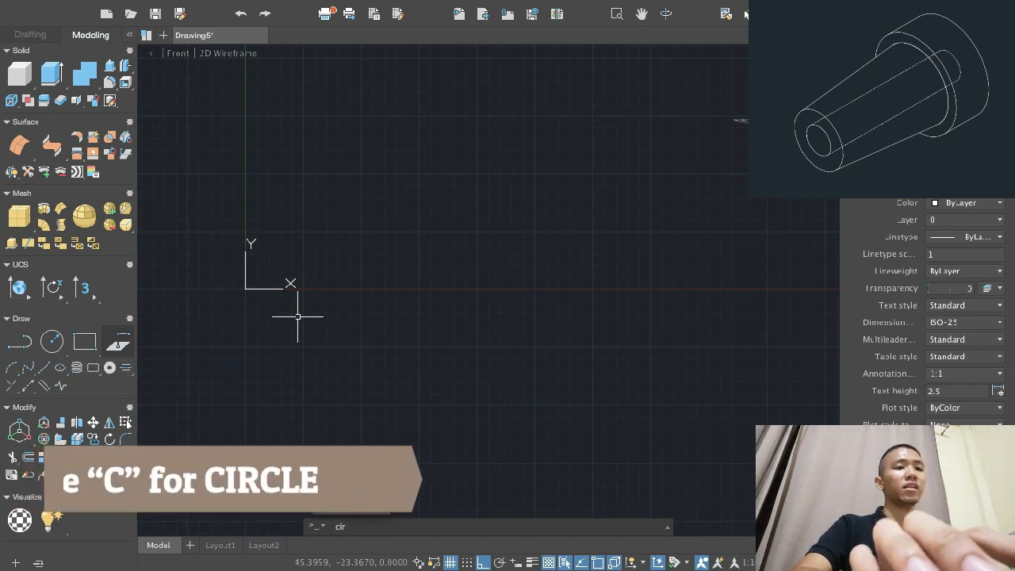
key(Return)
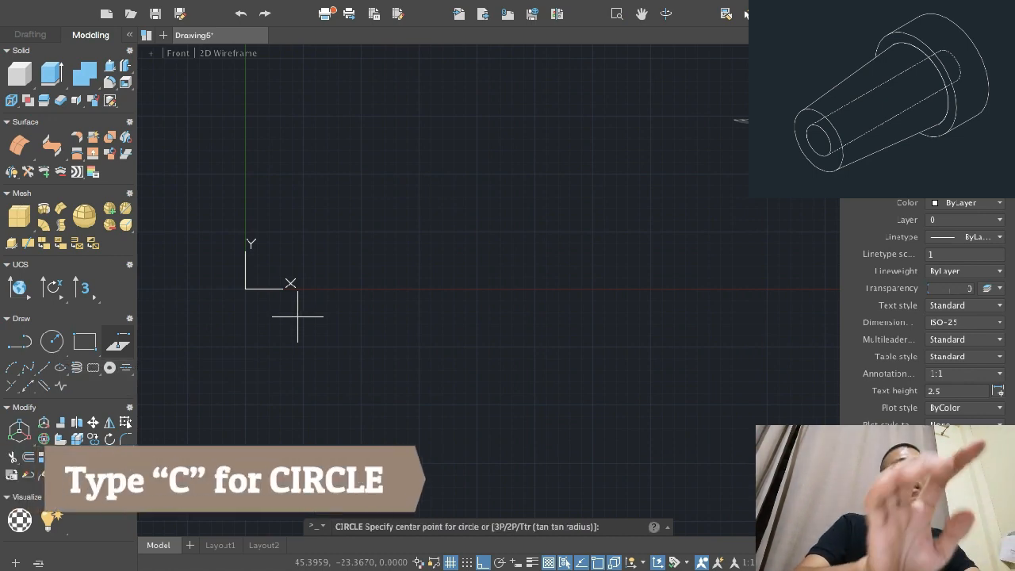
click(506, 291)
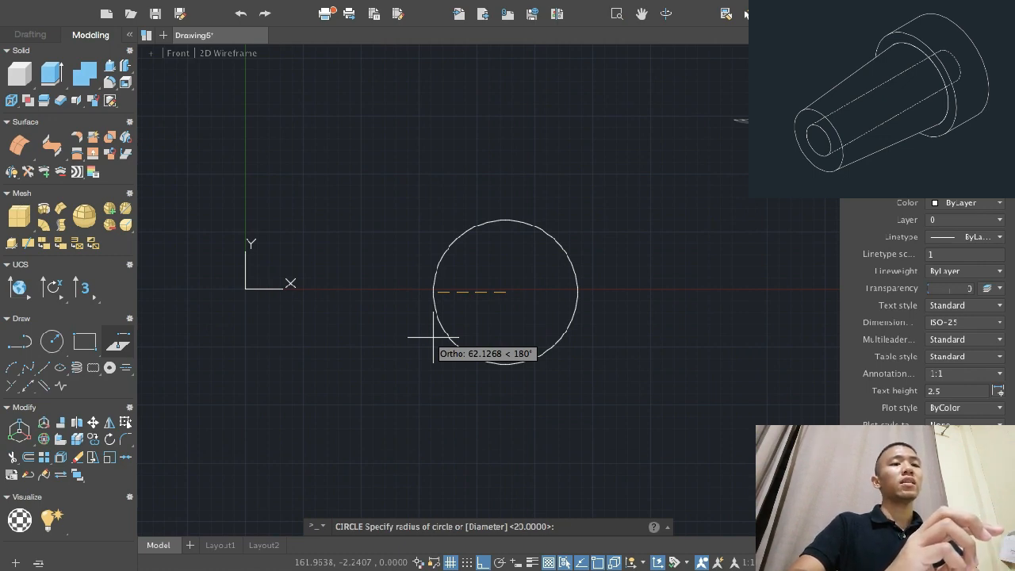
text(d)
key(Return)
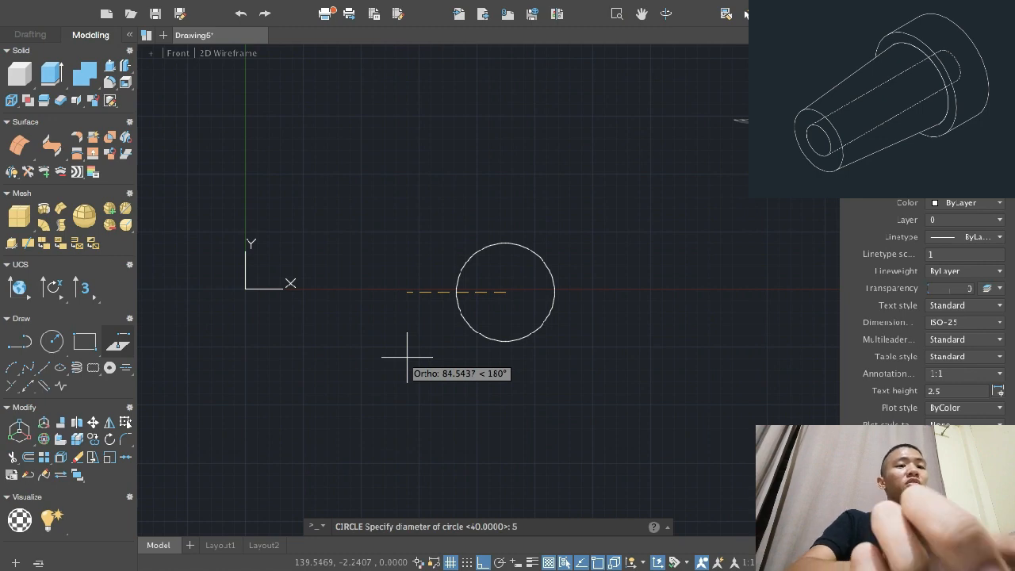
text(5)
key(Return)
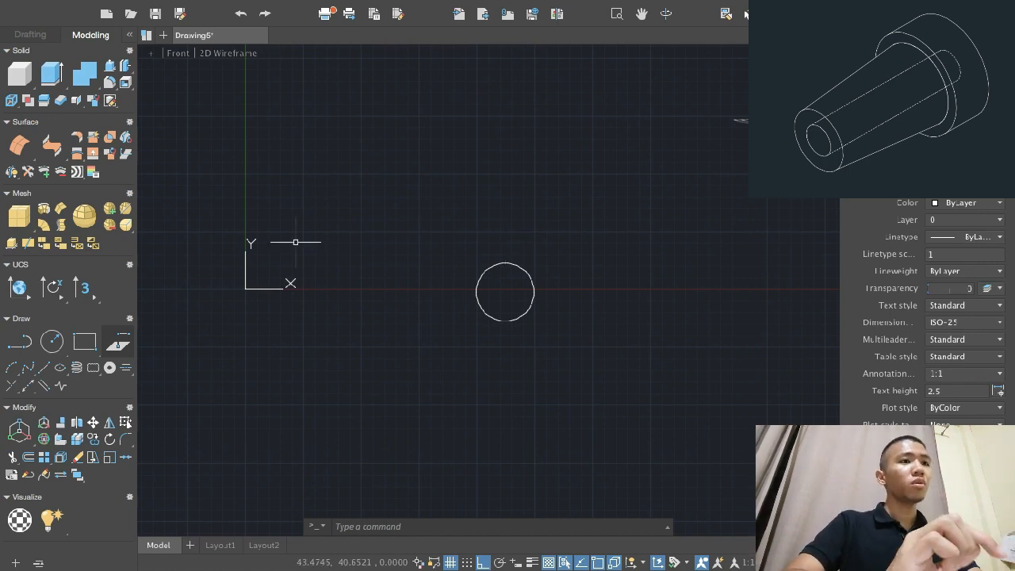
Draw a concentric circle with a diameter of 40 inside the existing circle.
click(52, 341)
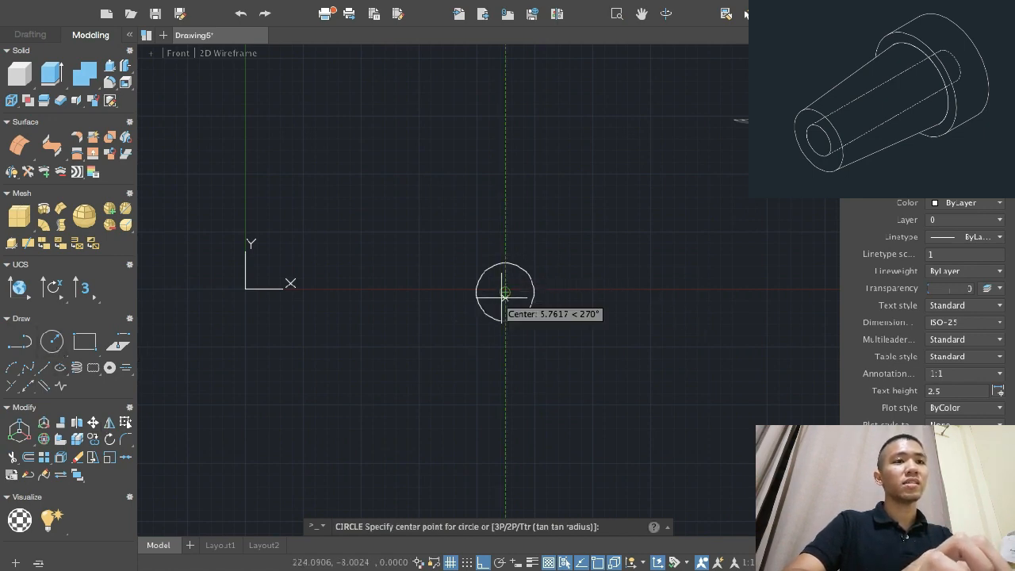
click(505, 291)
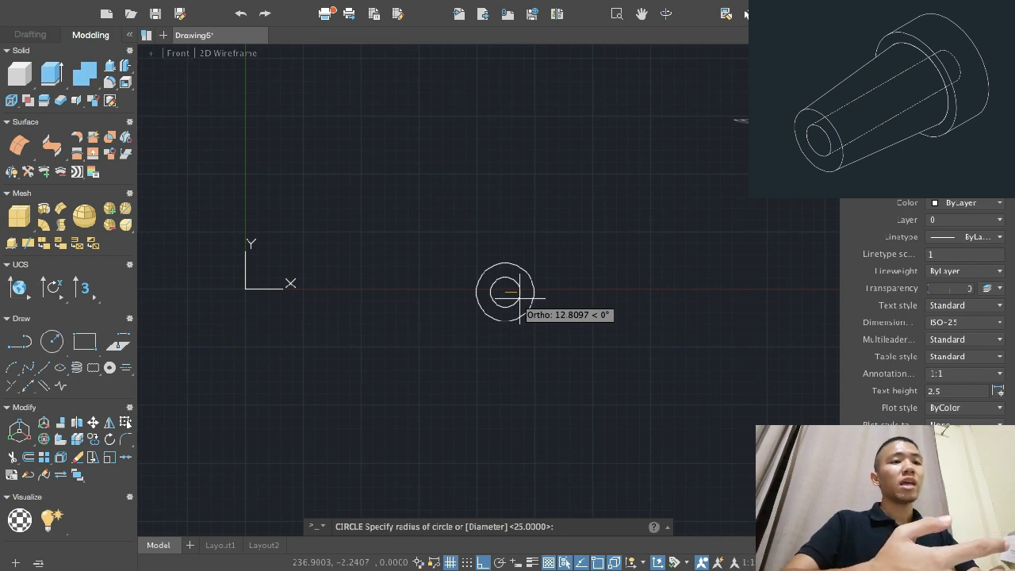
key(Return)
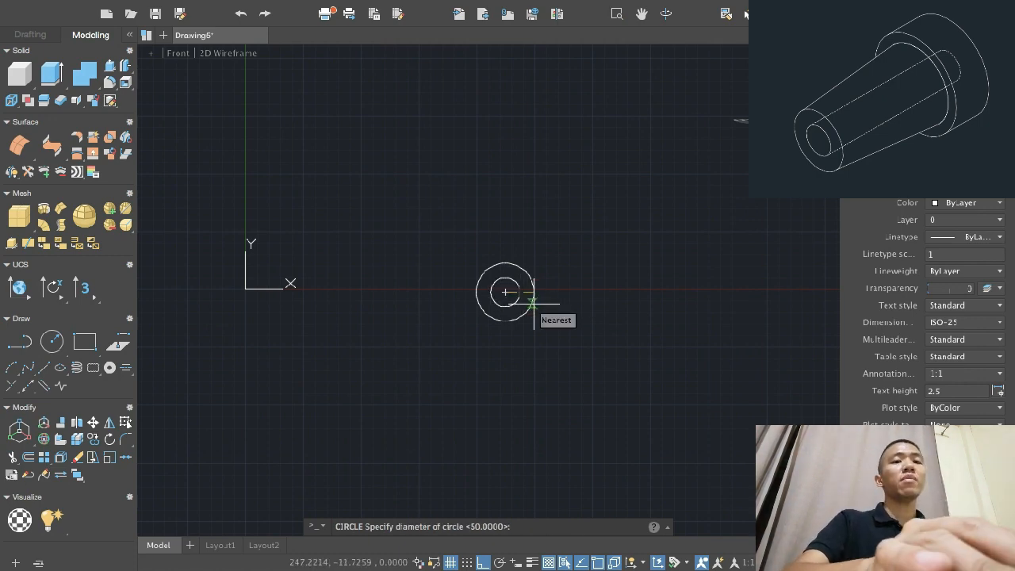
text(40)
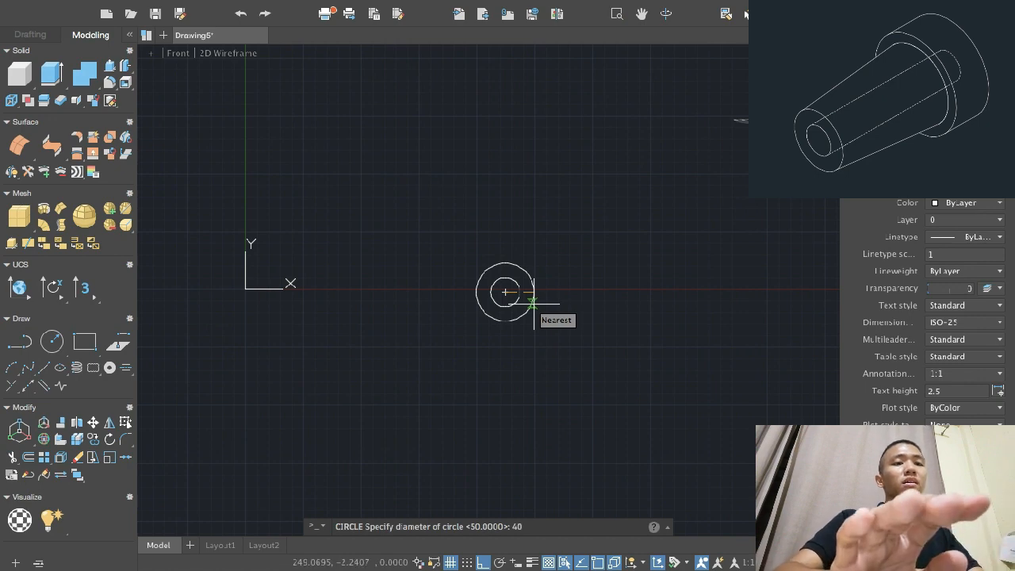
key(Return)
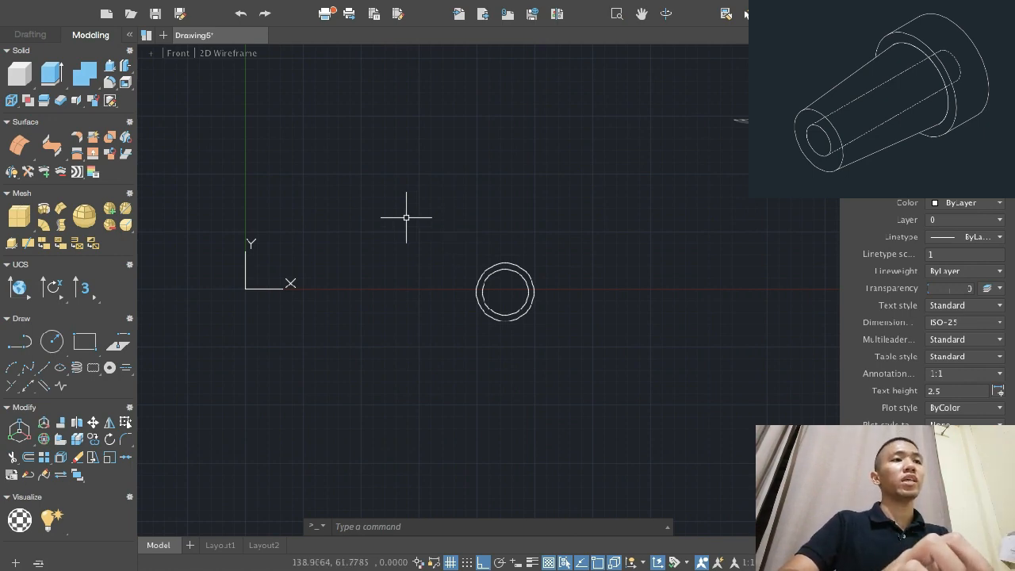
Set the model view to SE Isometric with both circles fully in view.
click(179, 53)
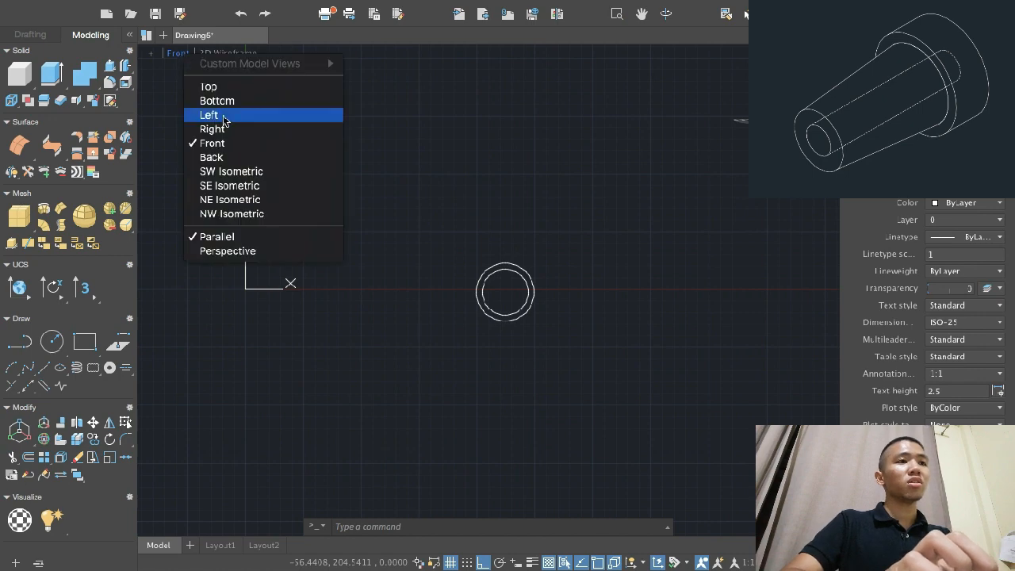
click(230, 186)
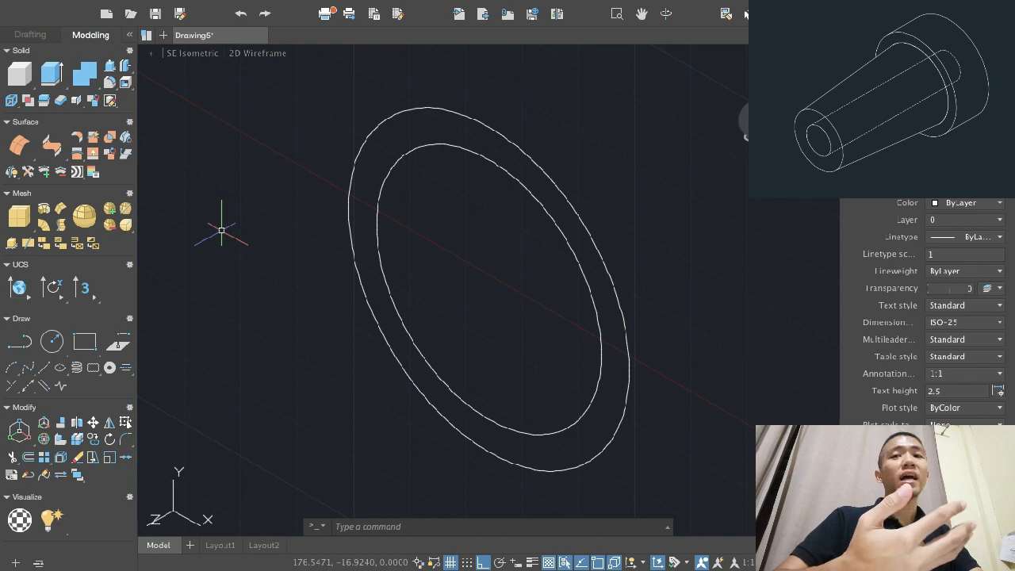
scroll(290, 197, down, 3)
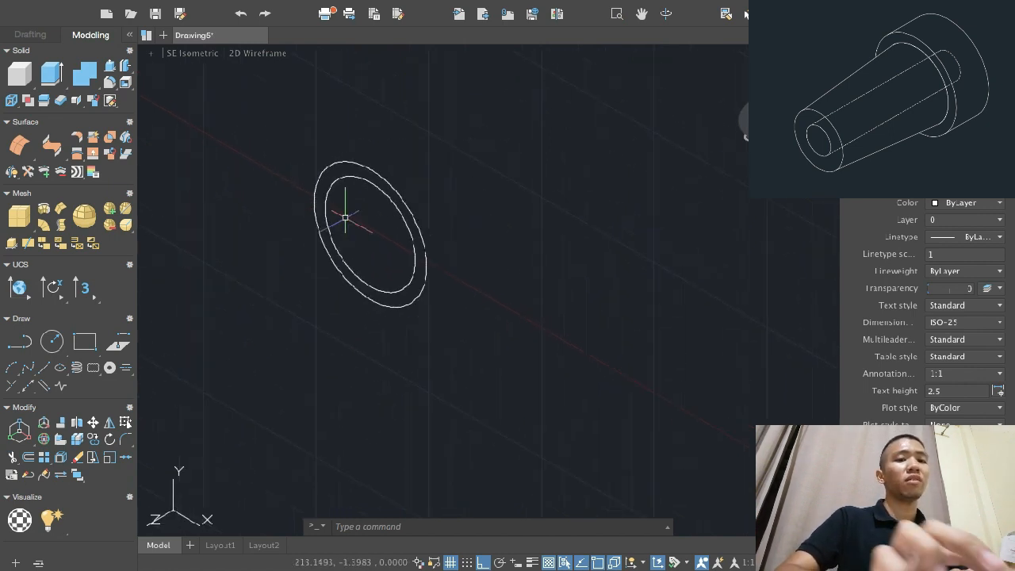
mouse_move(347, 220)
middle_down()
mouse_move(432, 246)
mouse_move(440, 262)
middle_up()
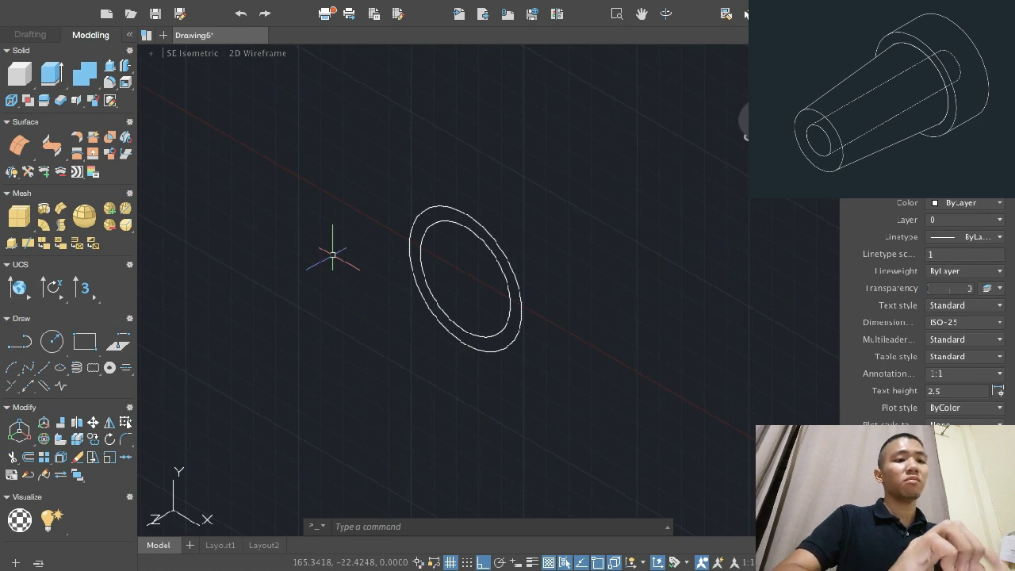
text(extr)
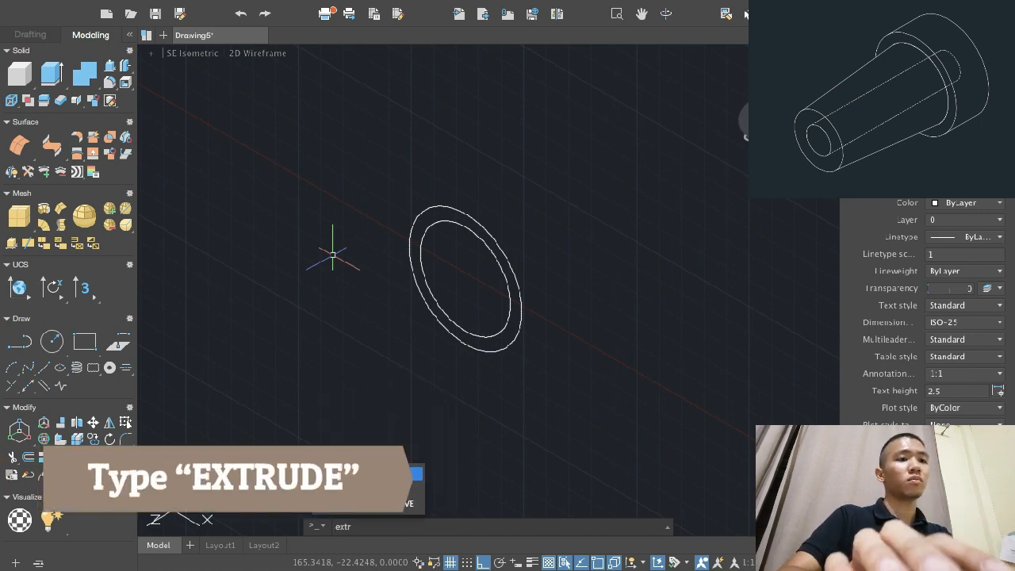
key(Return)
key(Escape)
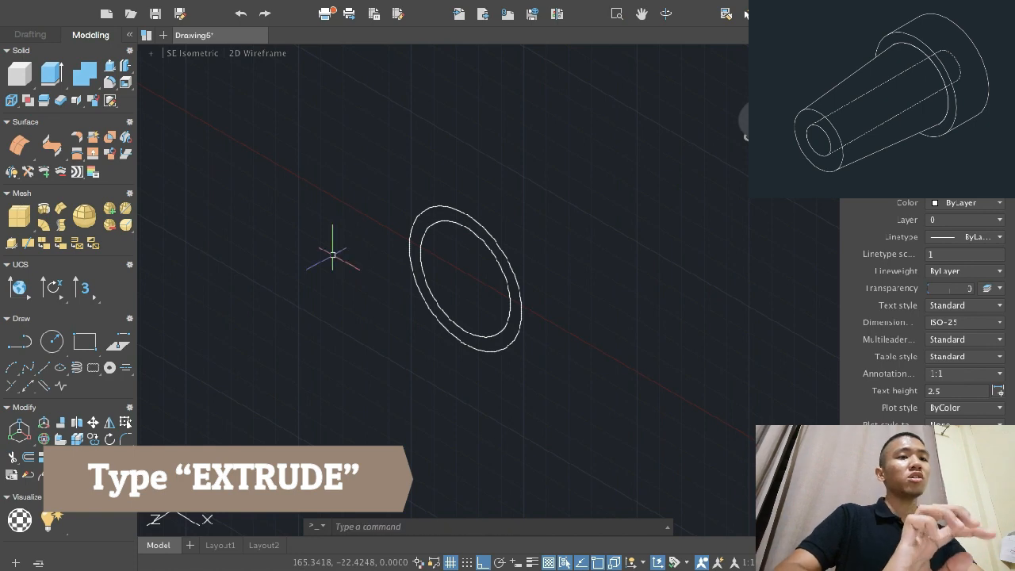
Extrude the outer circle by a height of -20, away from the viewer, leaving the inner circle as a profile.
click(44, 74)
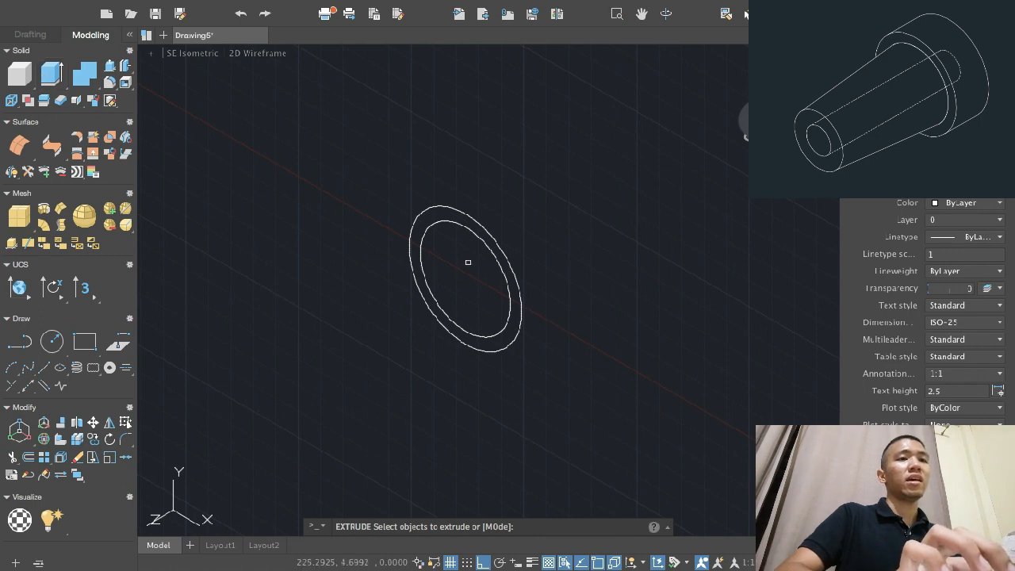
click(417, 214)
key(Return)
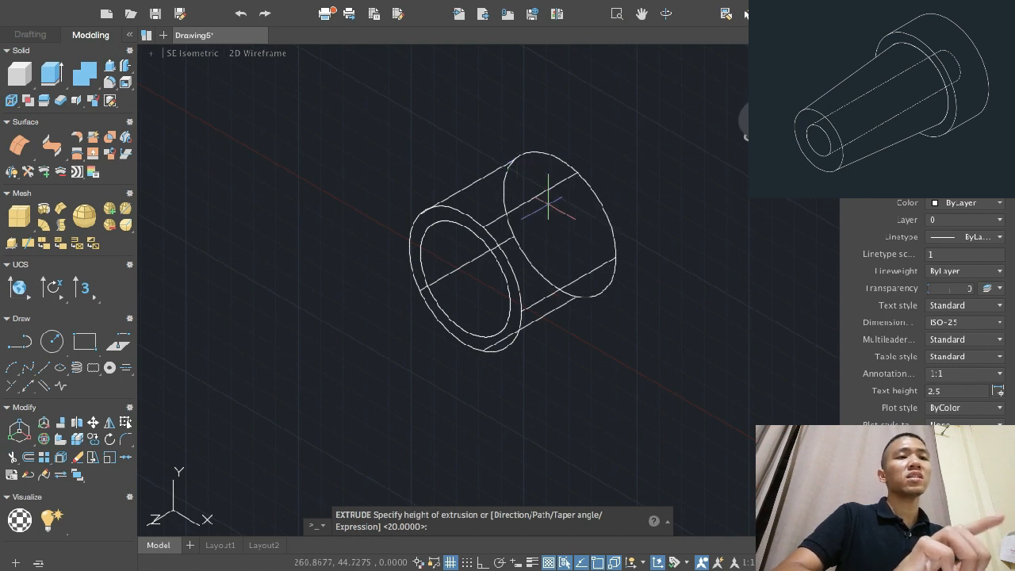
text(-20)
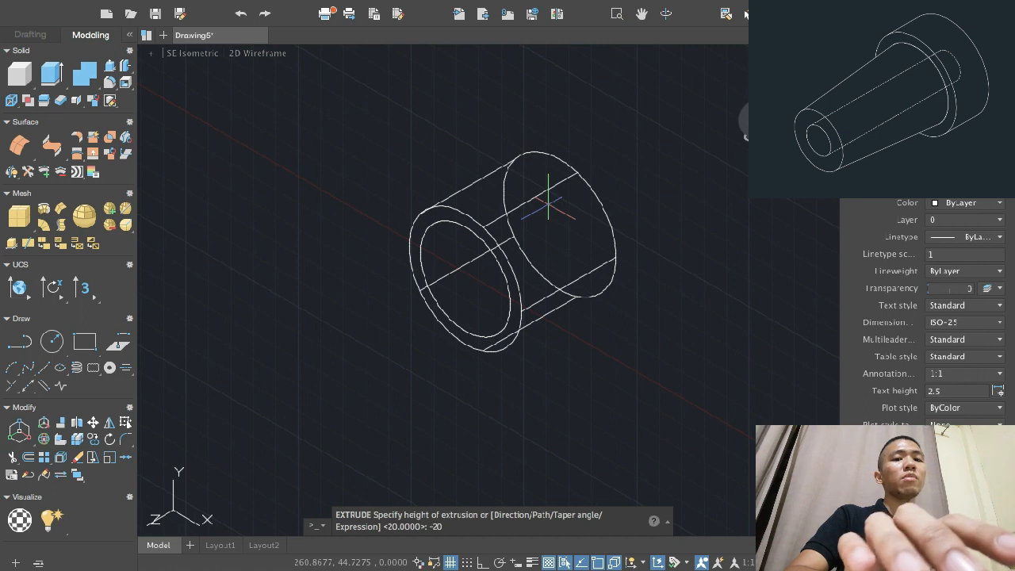
key(Return)
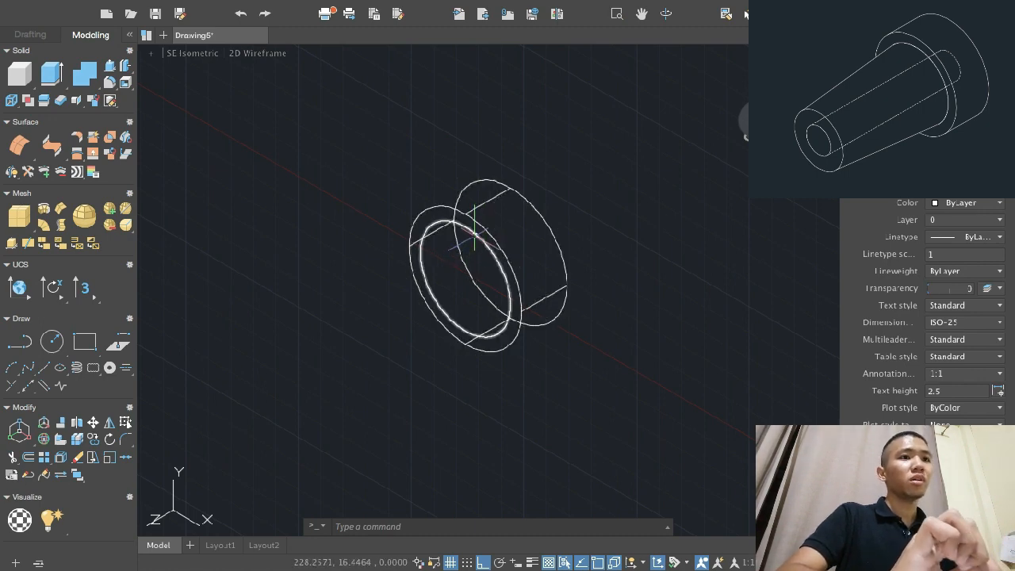
click(474, 231)
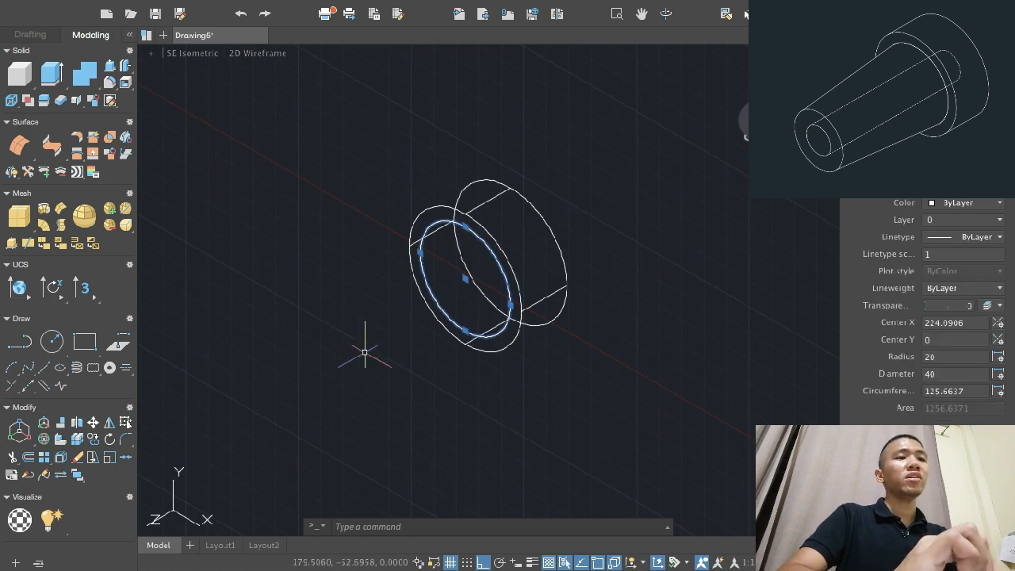
key(Escape)
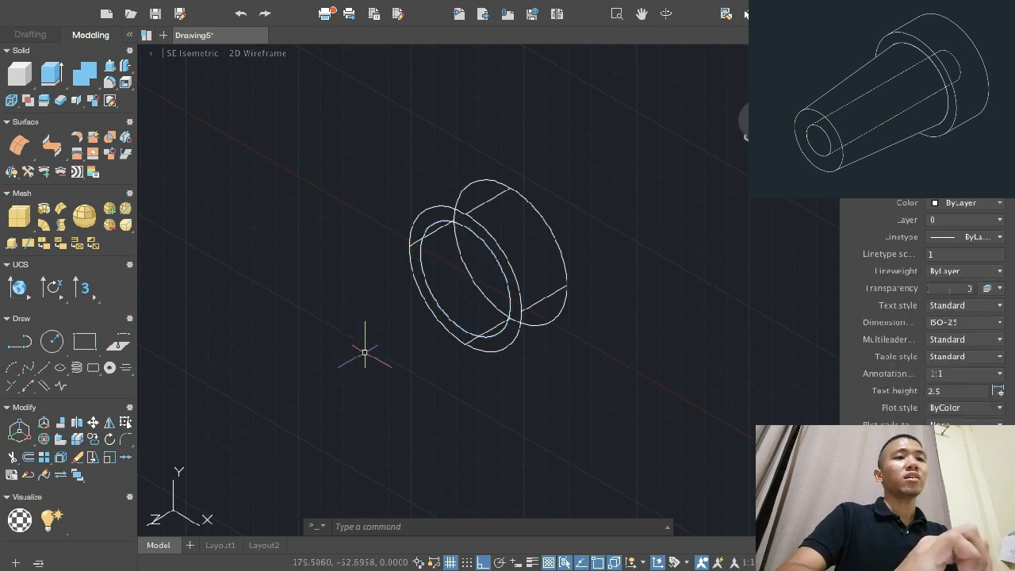
Draw a circle with a diameter of 30 centred on the rear face of the extruded cylinder.
click(46, 347)
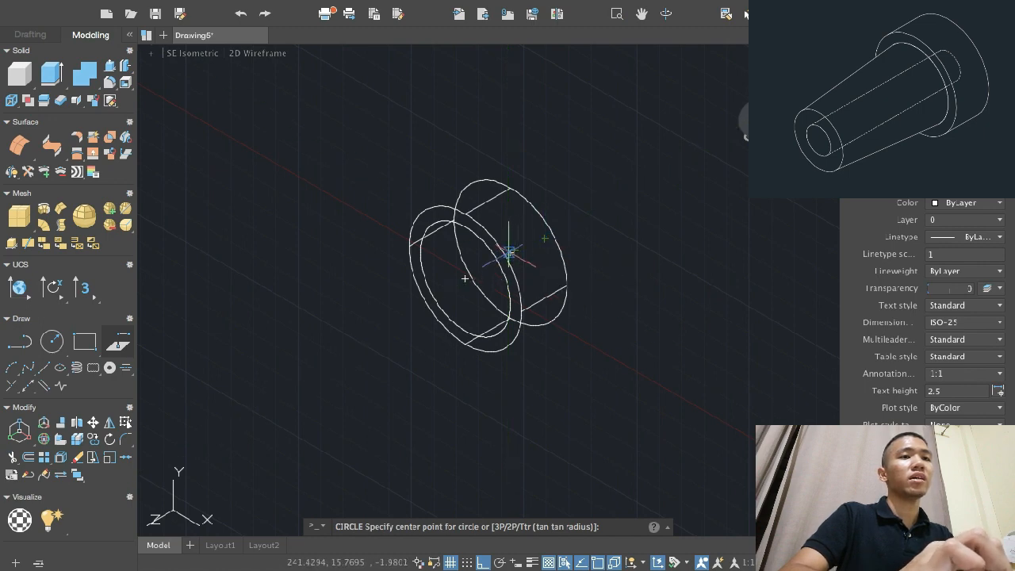
shift+middle_drag(465, 279, 452, 285)
scroll(509, 252, up, 1)
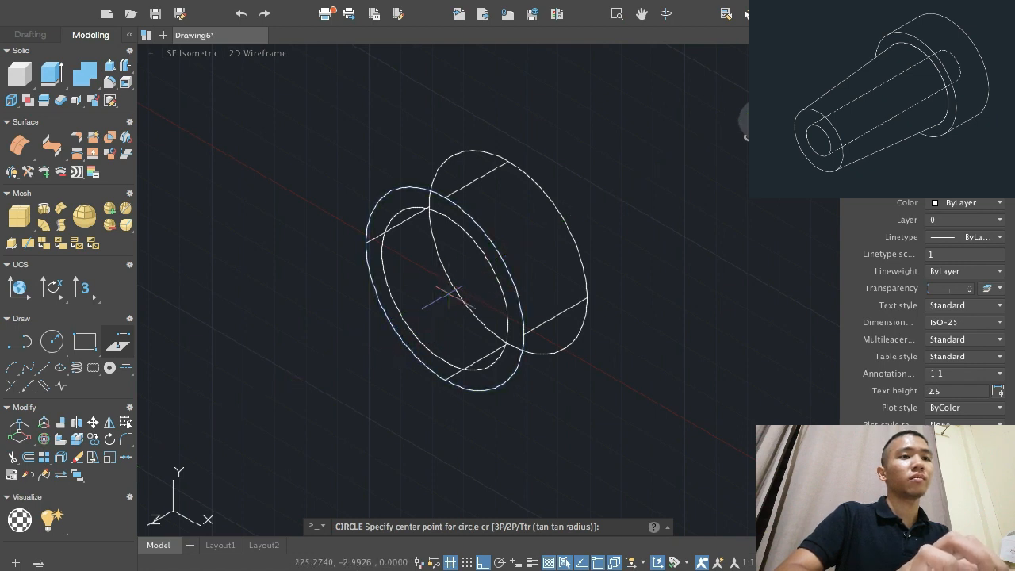
click(509, 251)
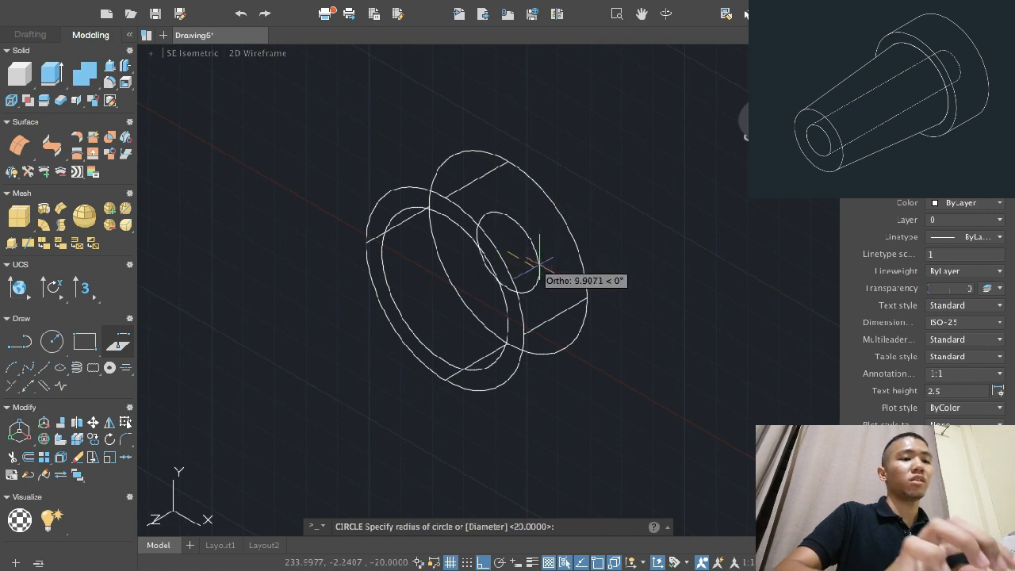
key(BackSpace)
text(d)
key(Return)
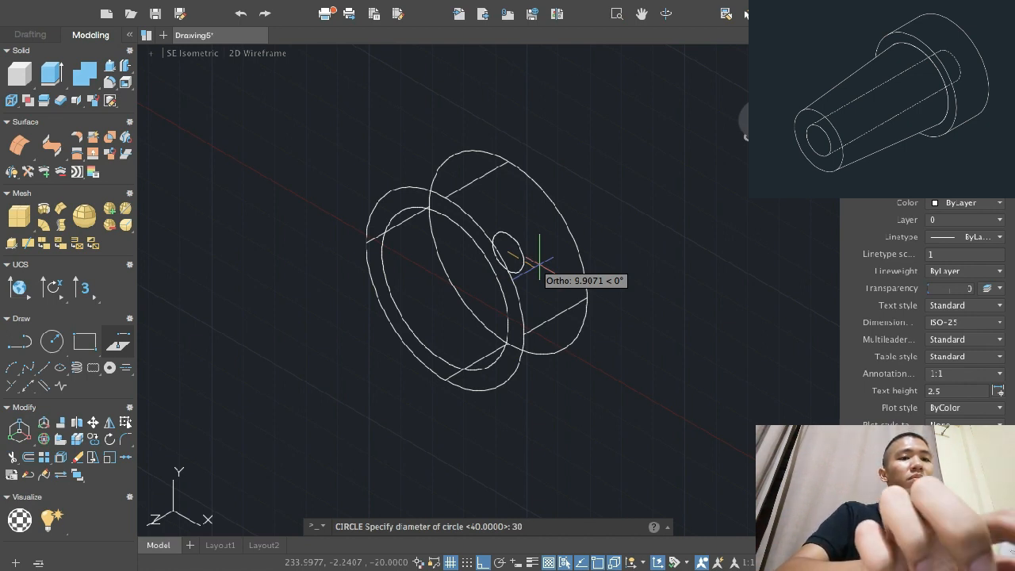
key(Return)
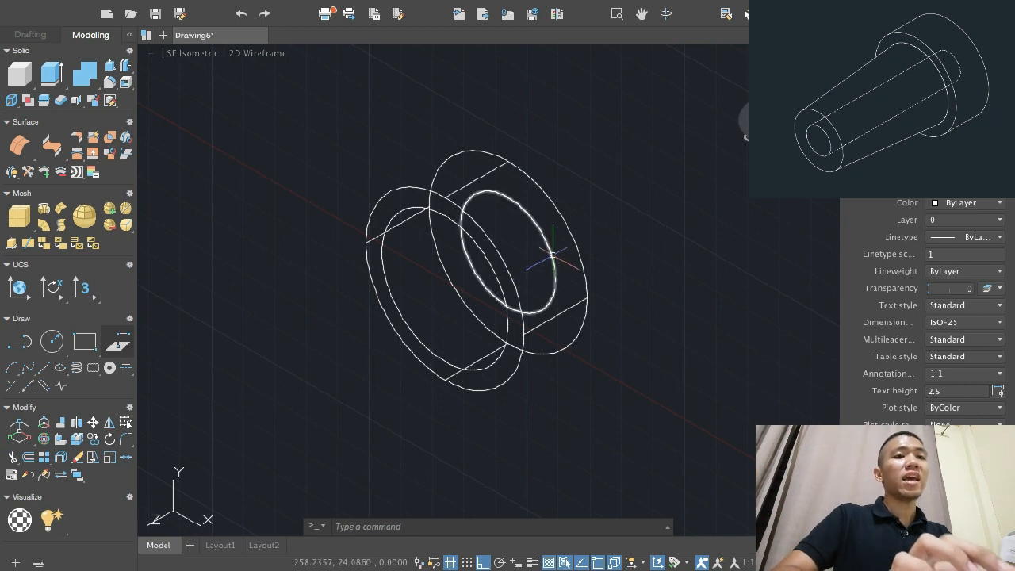
Move the 30-diameter circle 80 units in the +Z direction, using its centre as the base point.
click(553, 253)
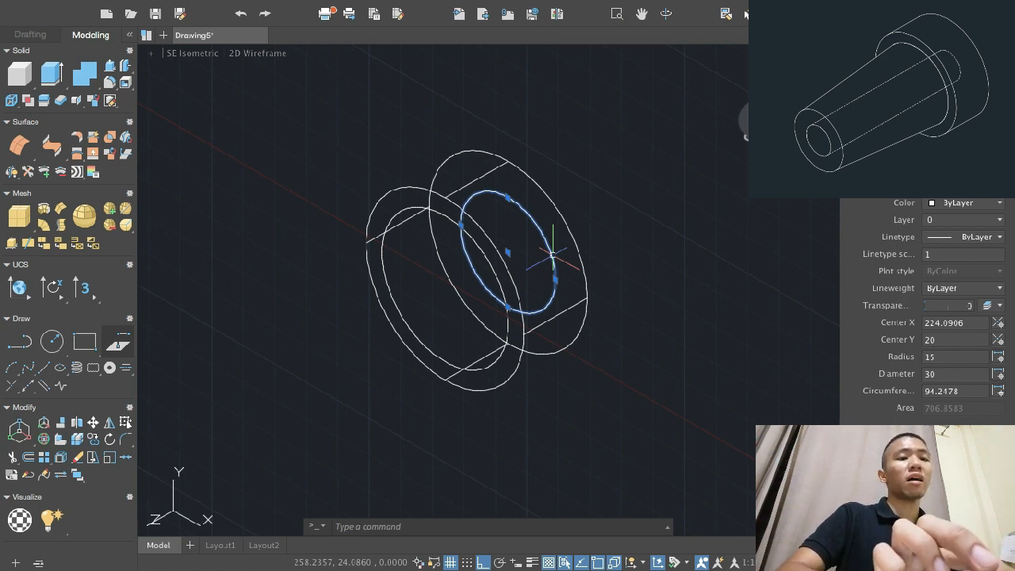
text(m)
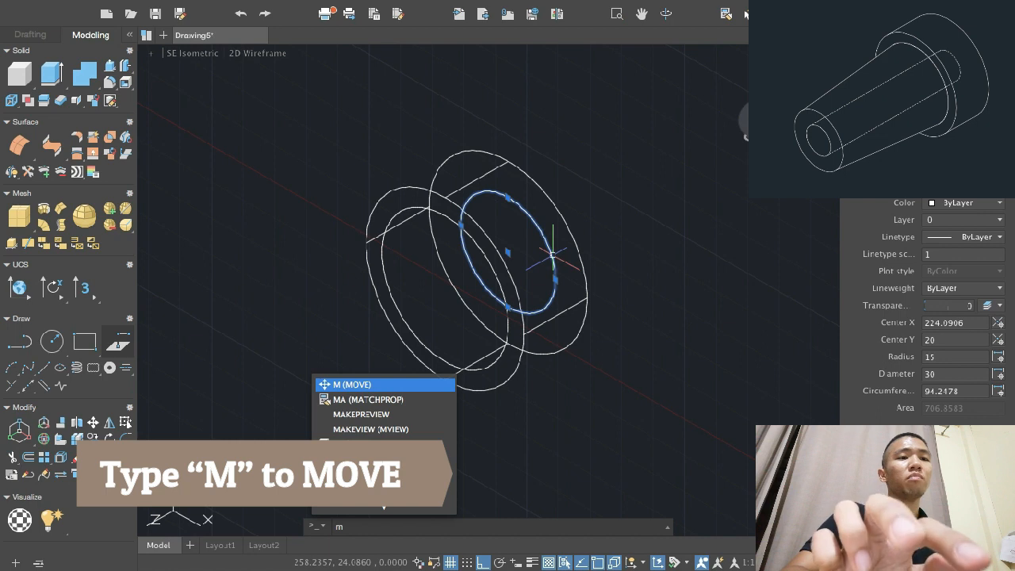
key(Return)
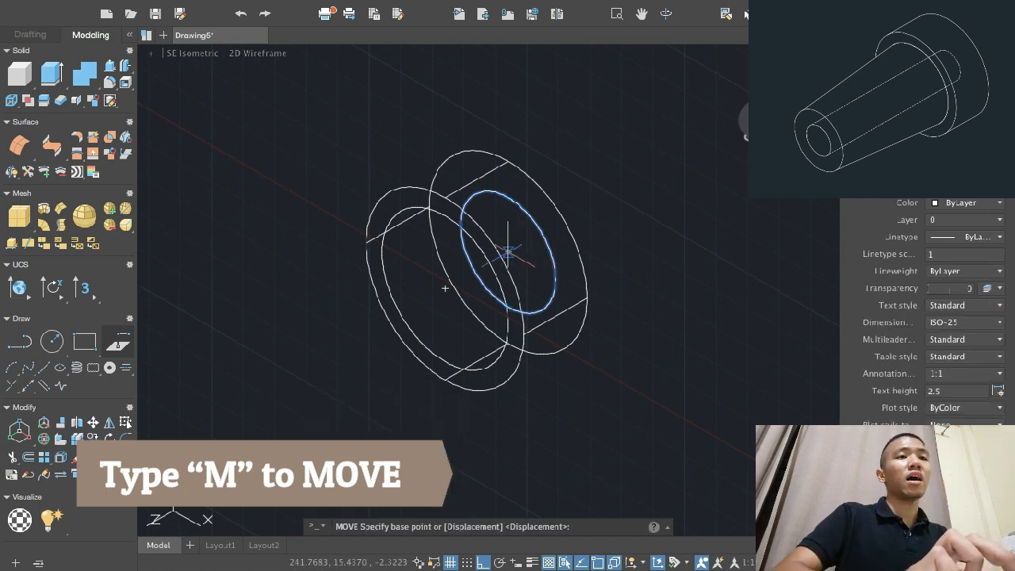
click(517, 243)
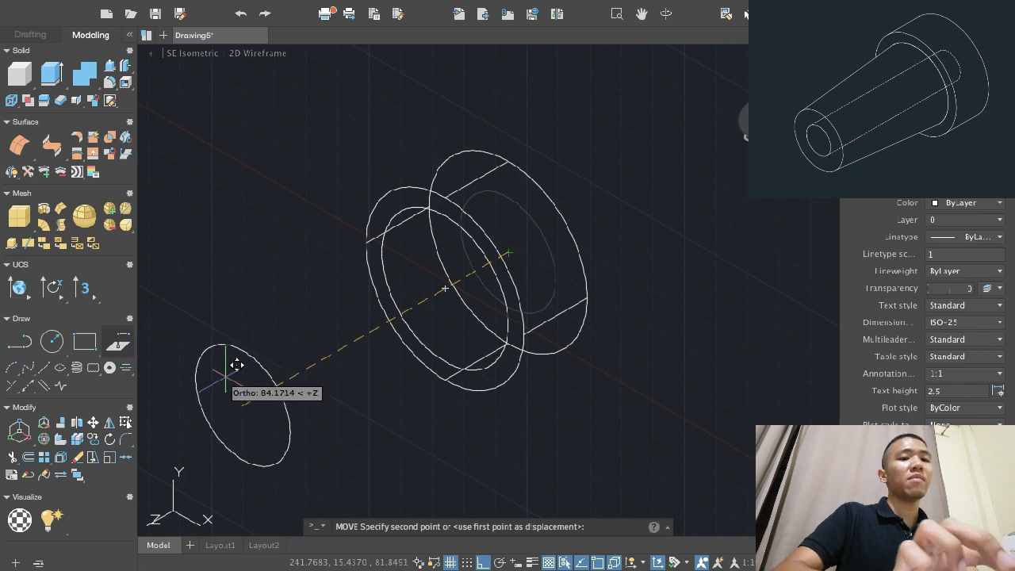
text(80)
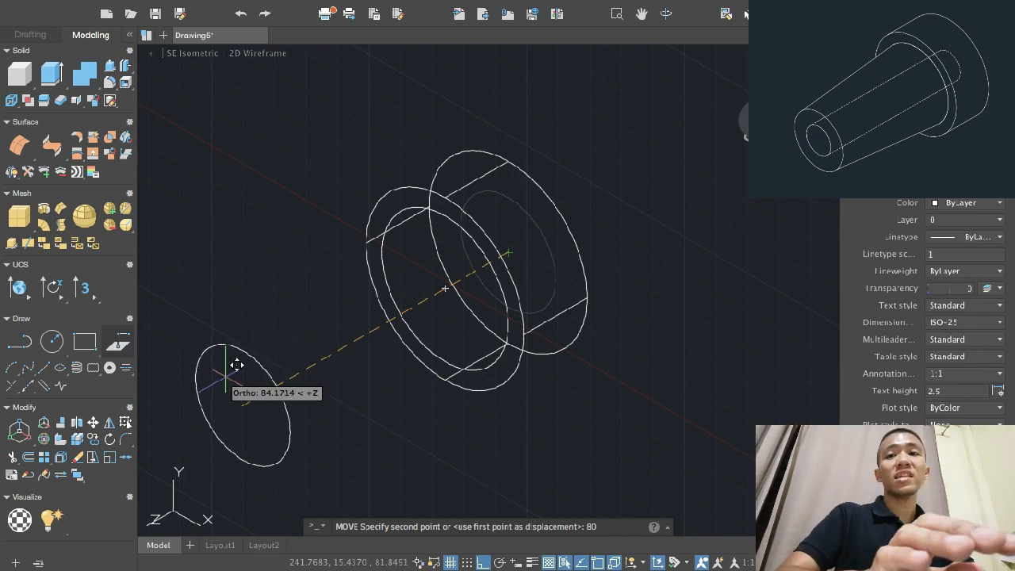
key(Return)
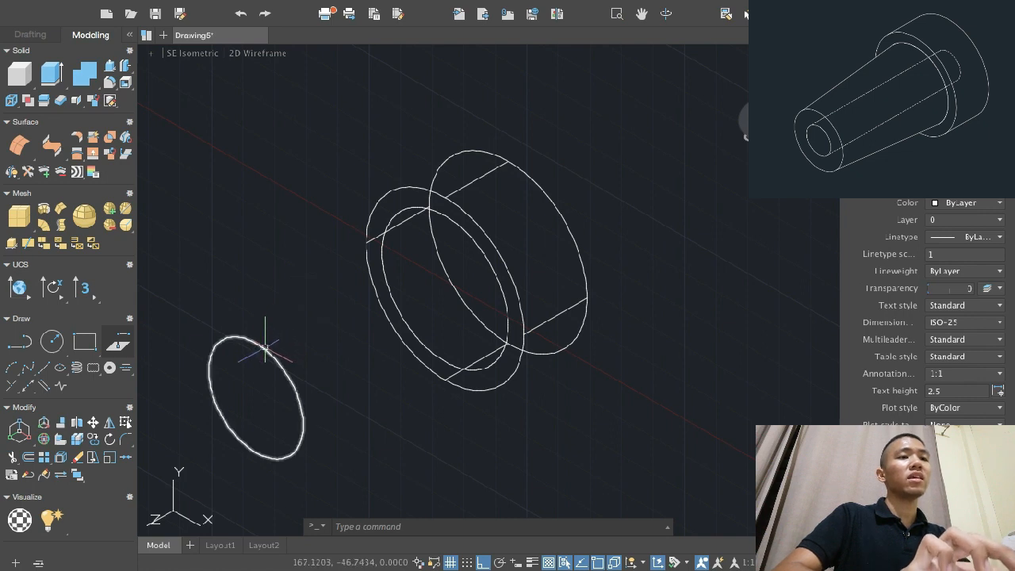
click(389, 287)
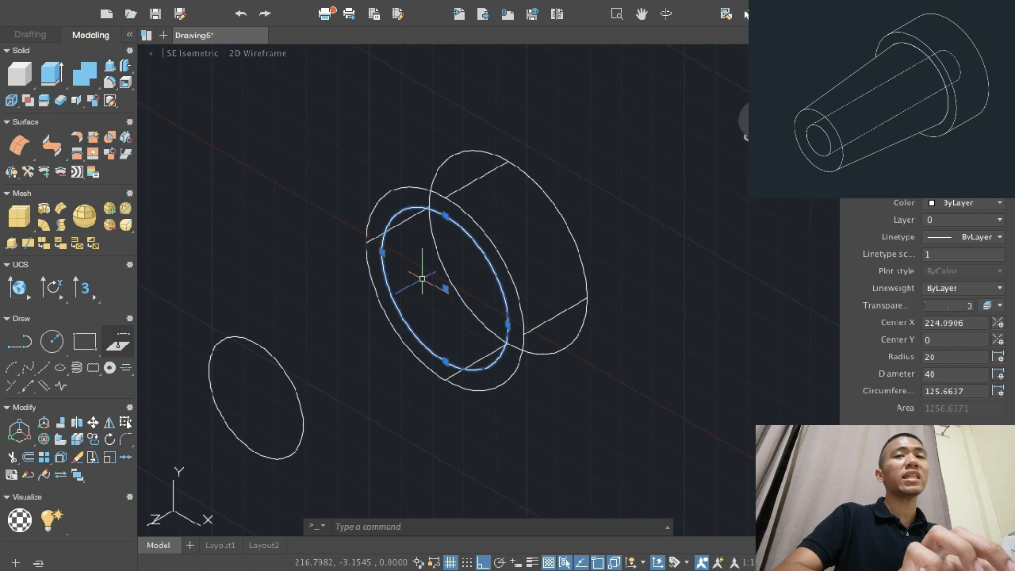
click(249, 340)
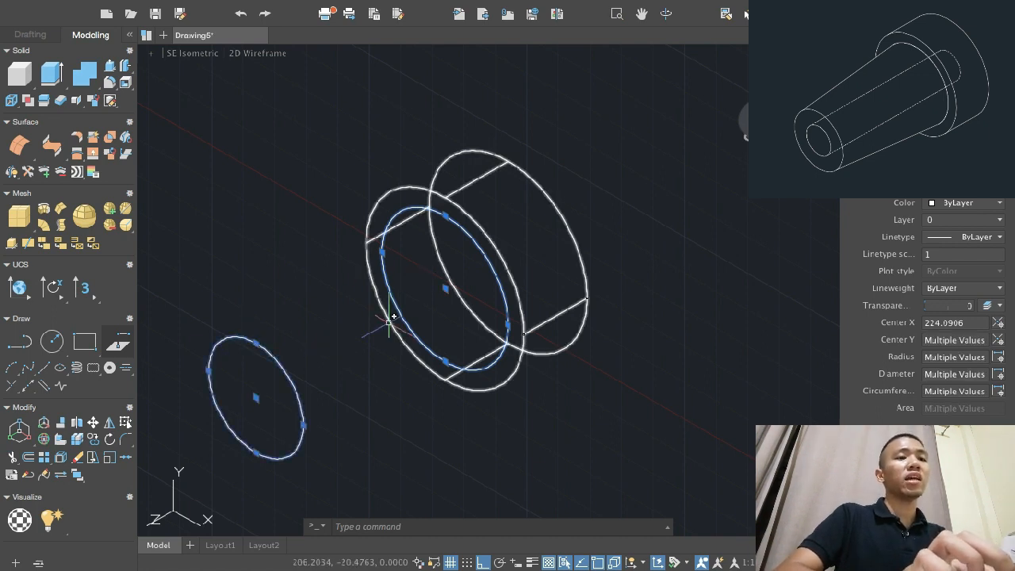
key(Escape)
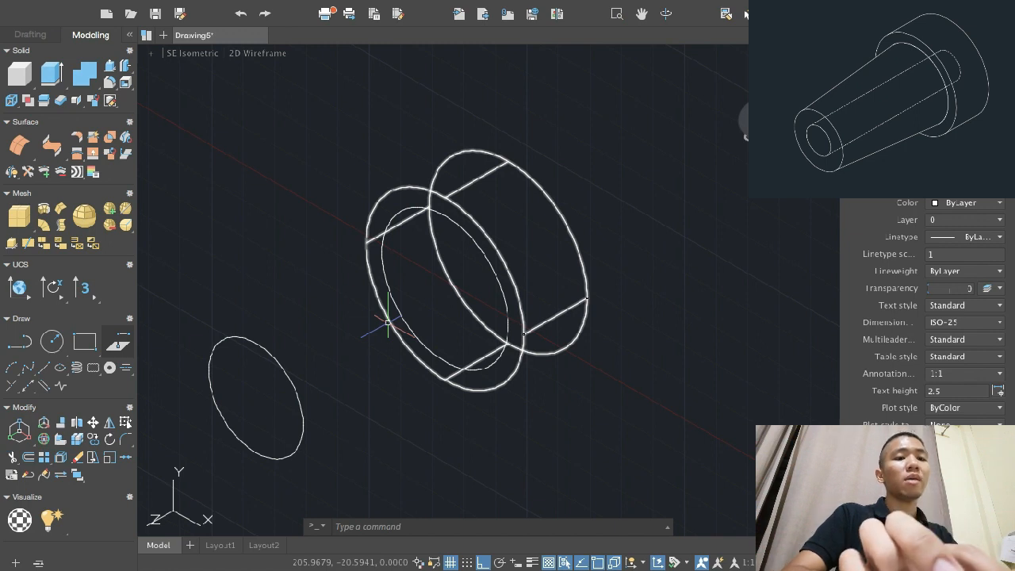
Loft a tapered solid from the 40-diameter circle on the cylinder's front face to the moved 30-diameter circle.
text(loft)
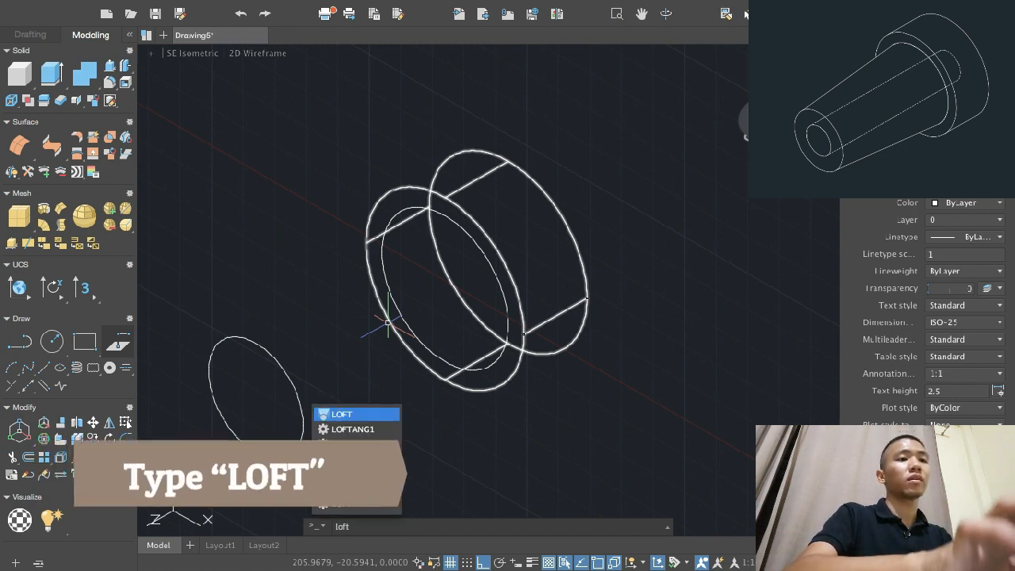
key(Return)
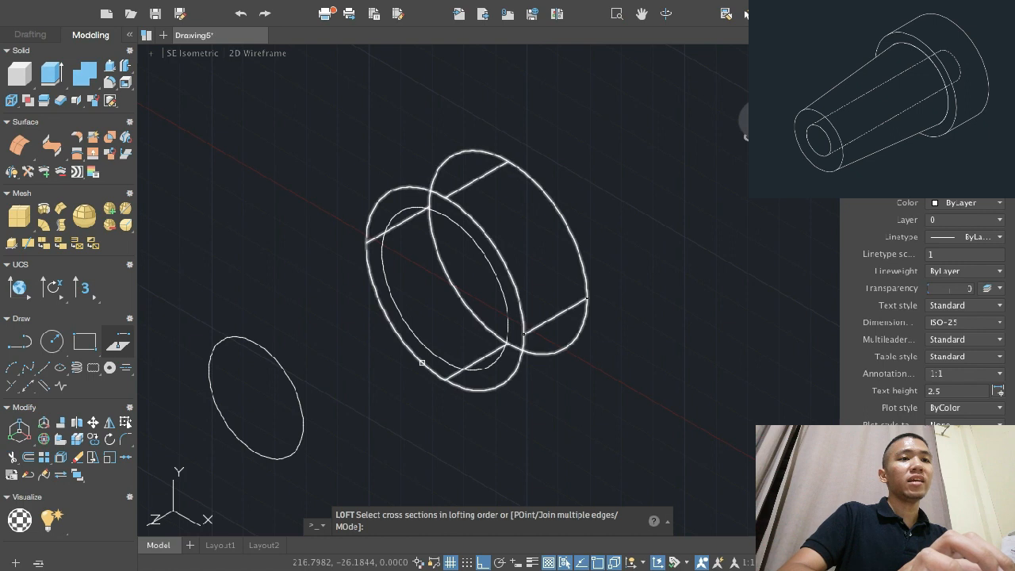
click(430, 351)
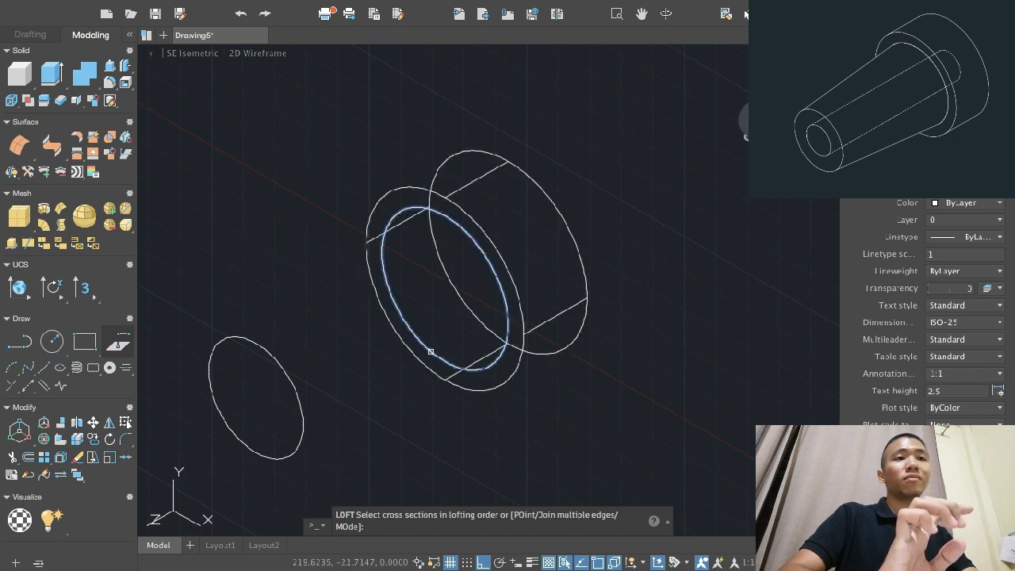
click(283, 373)
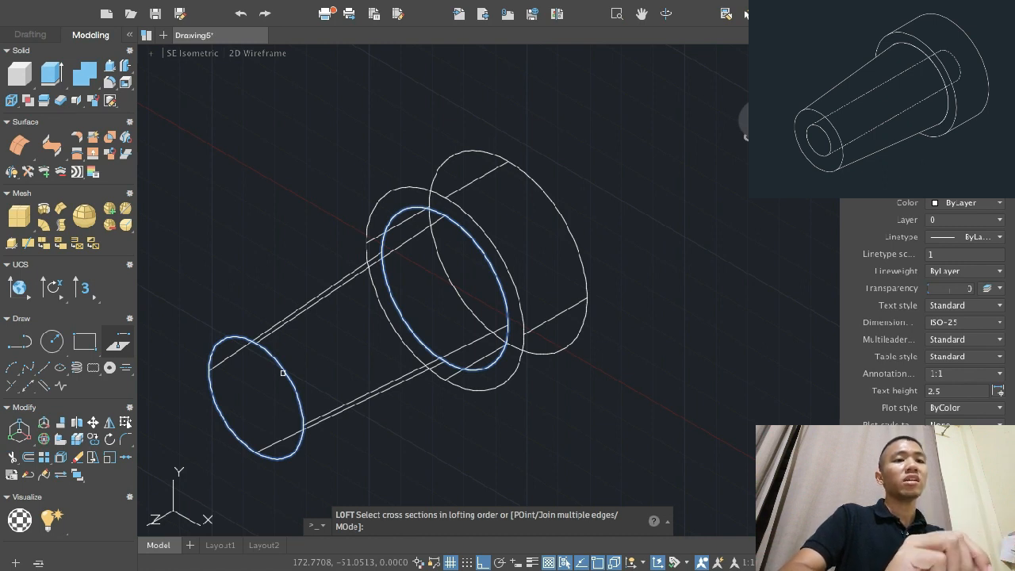
key(Return)
key(Return)
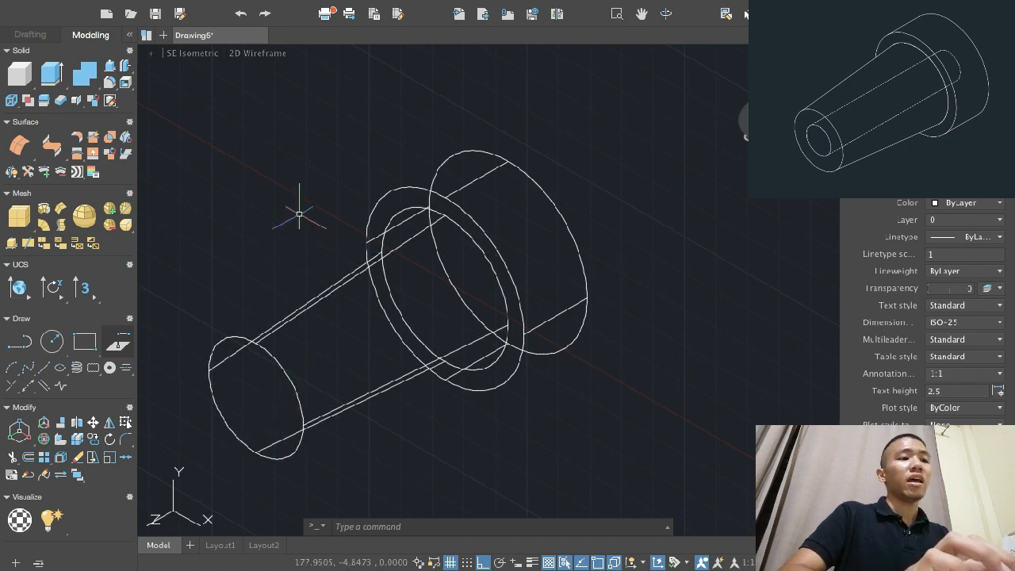
Inspect the model in the Conceptual visual style and return it to 2D Wireframe.
click(272, 55)
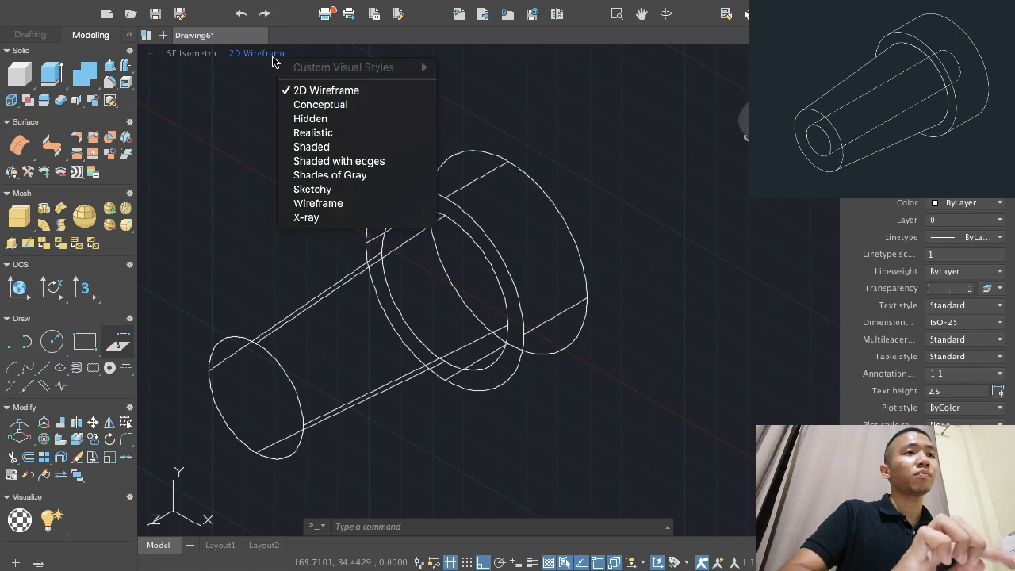
click(297, 106)
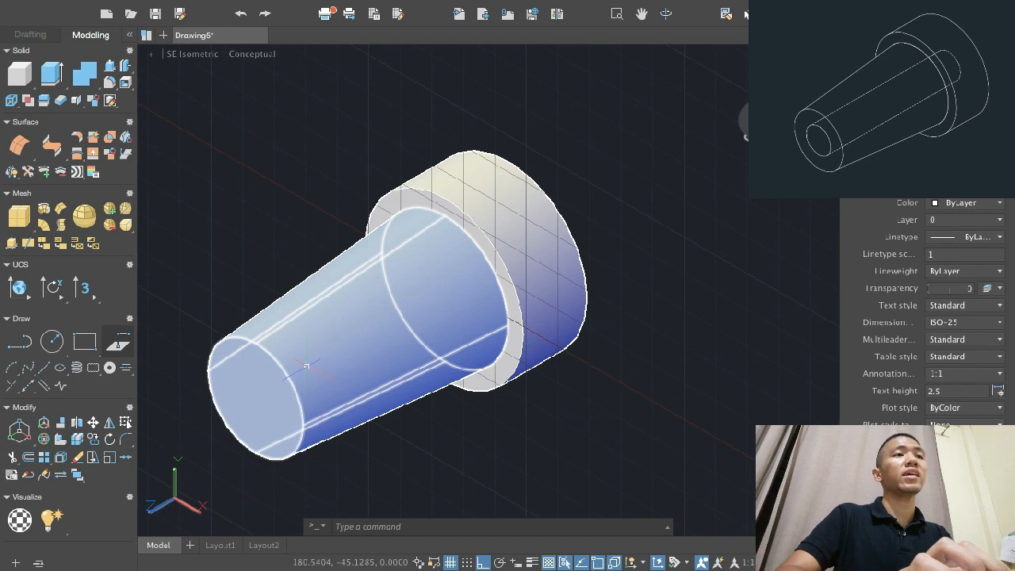
click(253, 55)
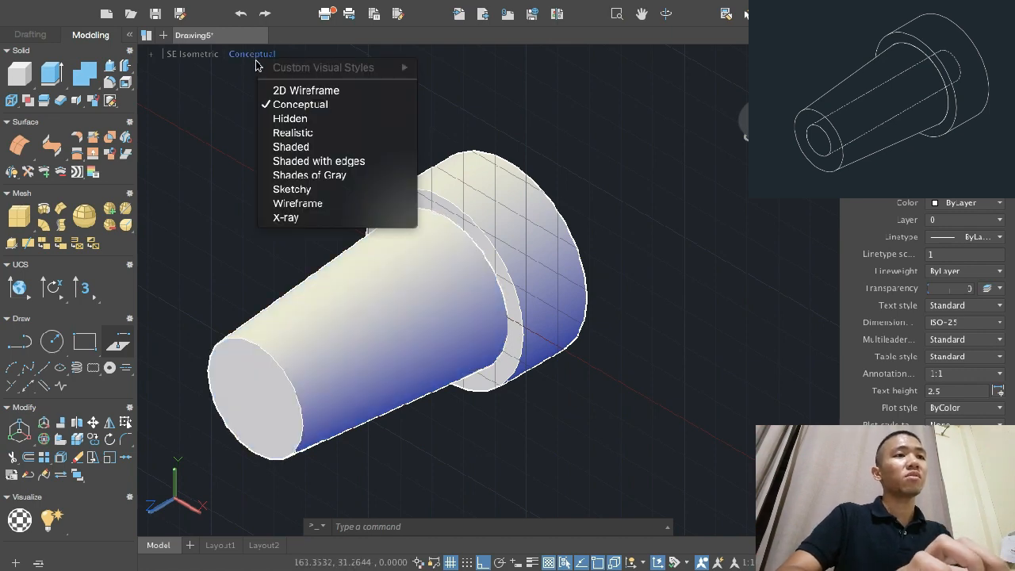
click(265, 92)
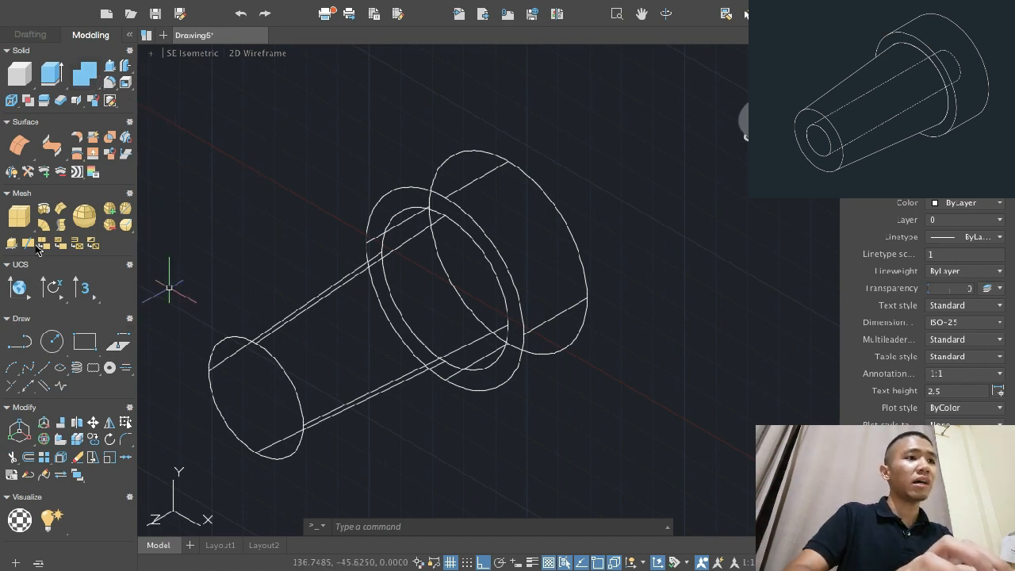
Draw a circle with a diameter of 15 centred on the rear face of the cylinder.
click(52, 340)
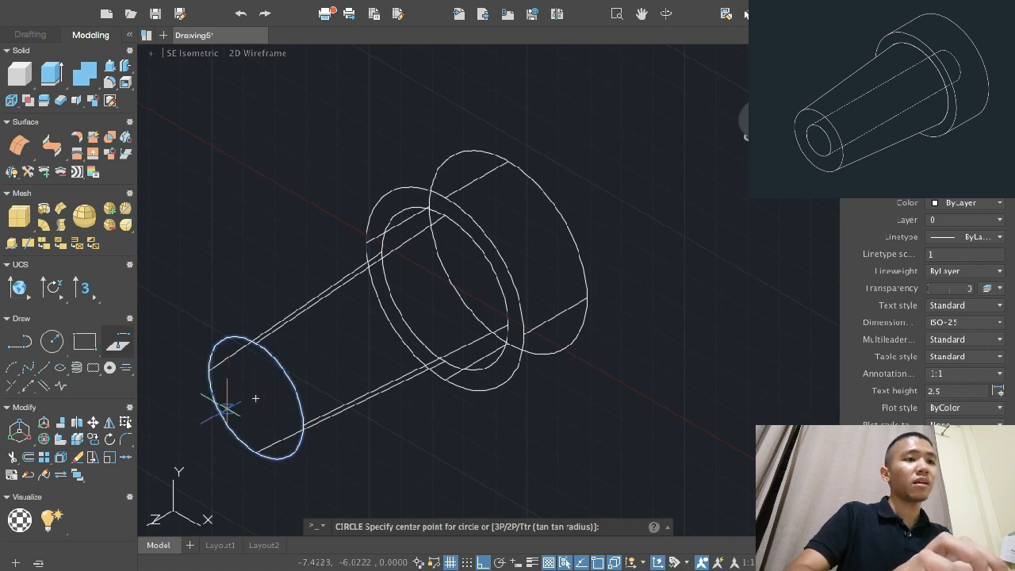
scroll(270, 401, up, 5)
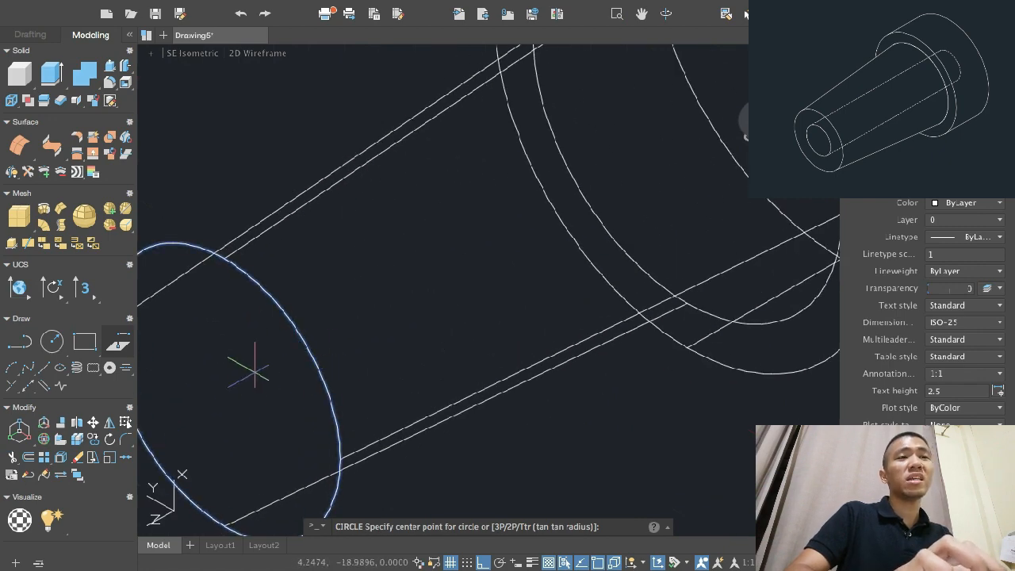
scroll(254, 368, down, 4)
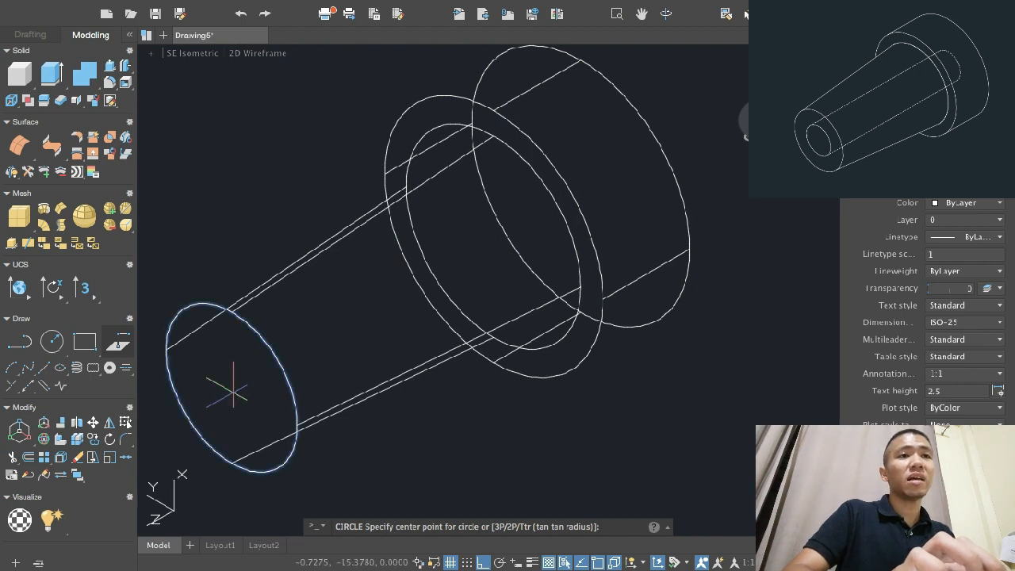
click(580, 185)
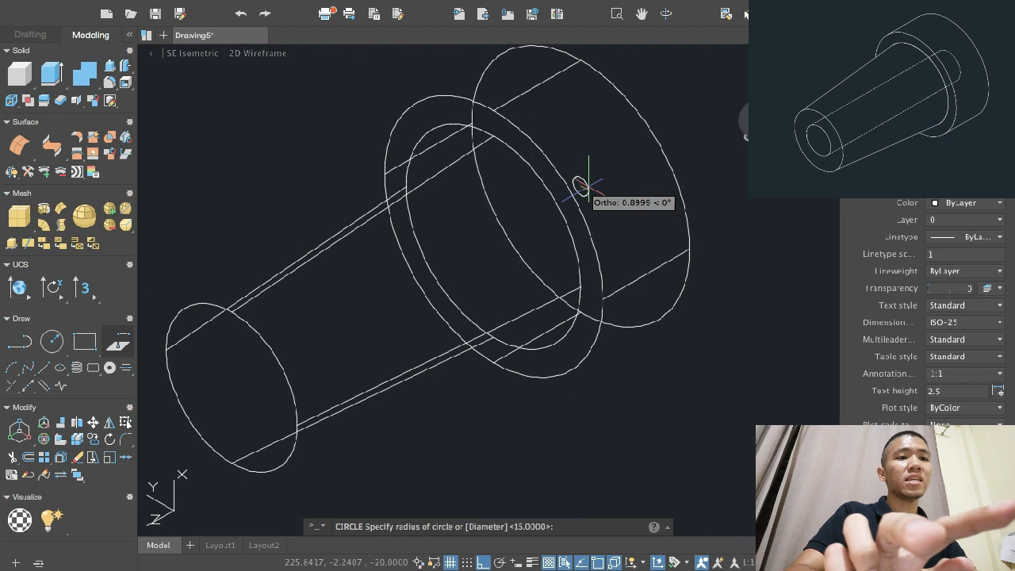
text(d)
key(Return)
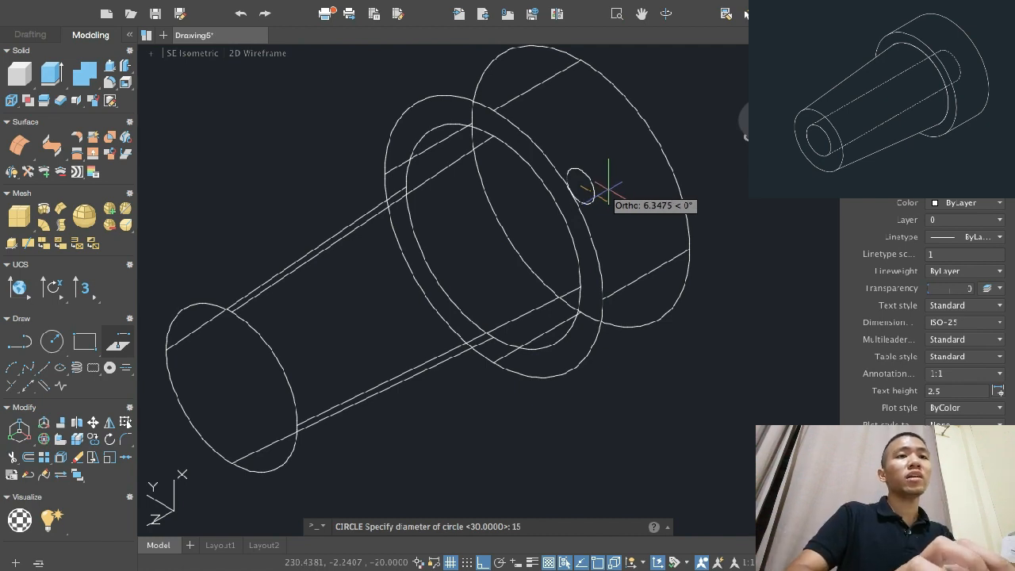
text(15)
key(Return)
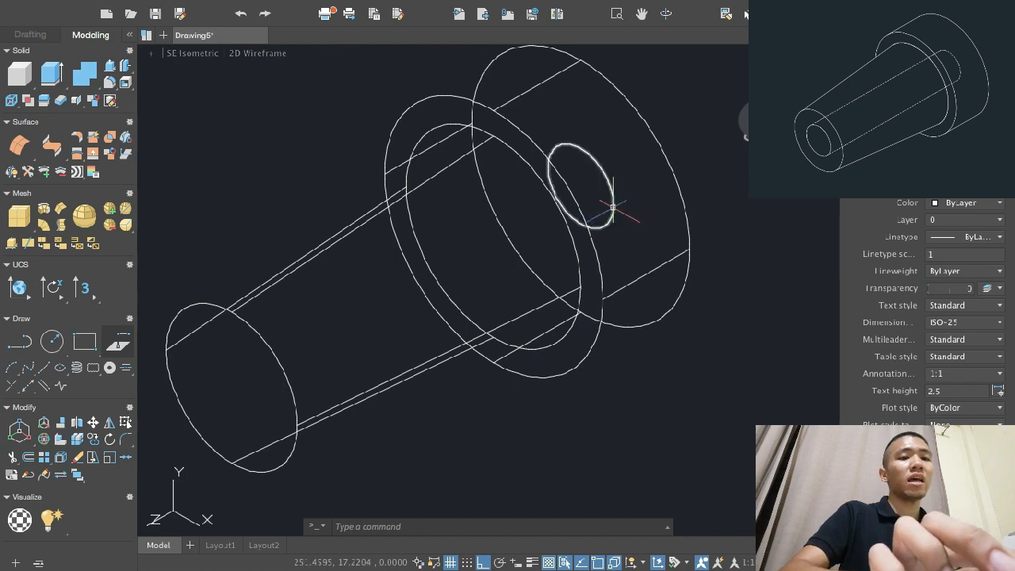
Move the 15-diameter circle 80 units in the +Z direction, using its centre as the base point.
click(611, 206)
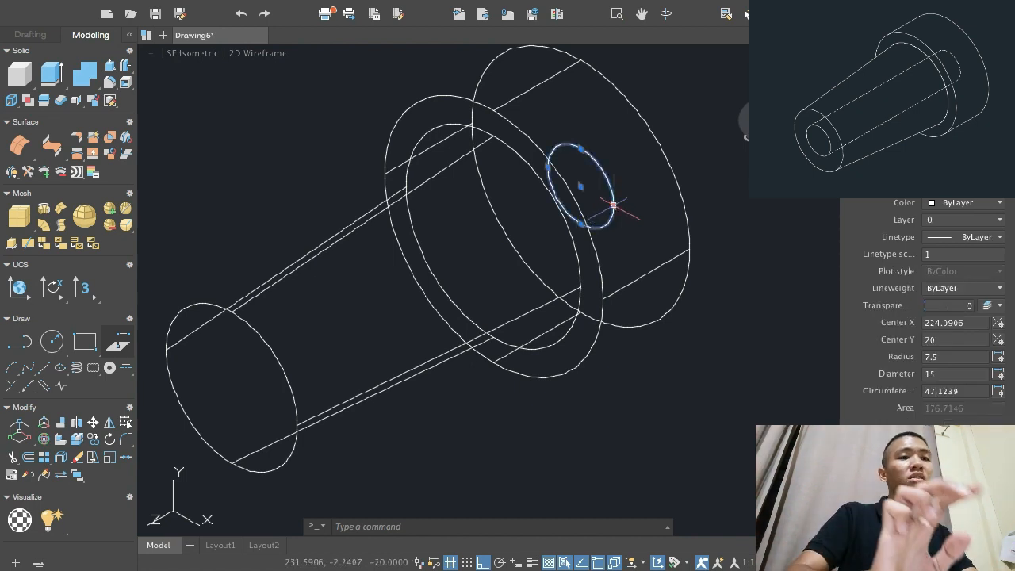
text(m)
key(Return)
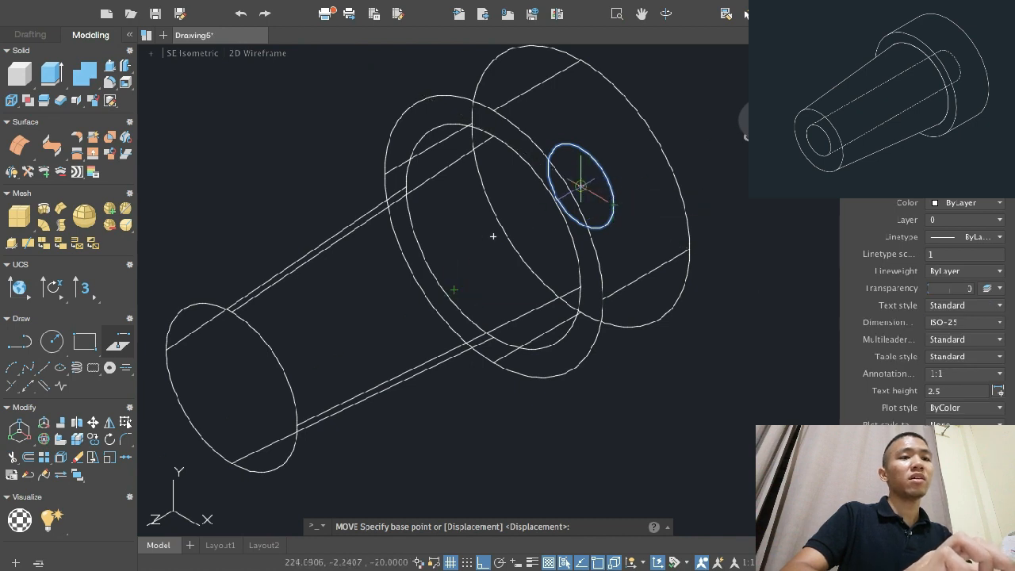
click(582, 186)
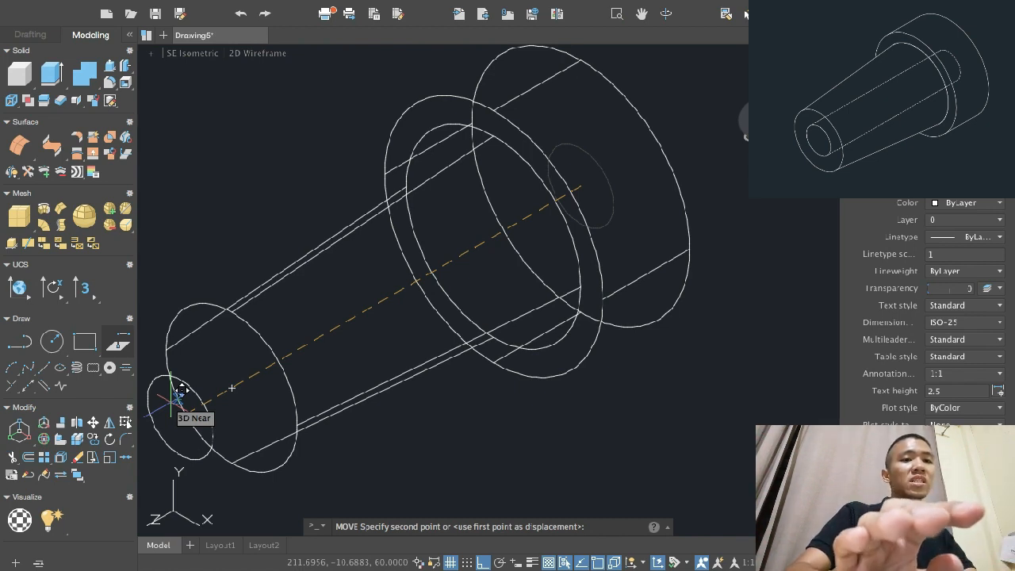
text(80)
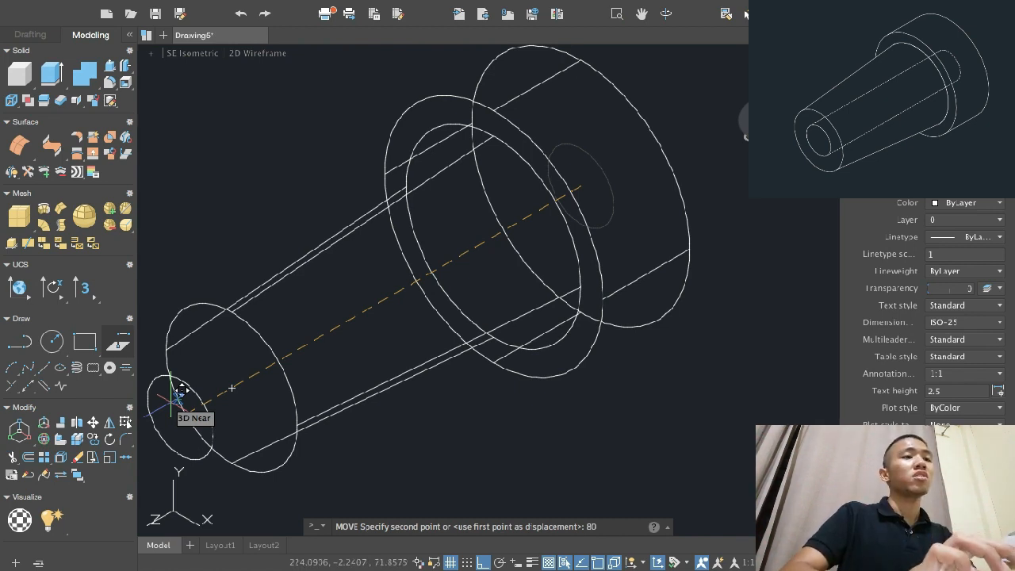
key(Return)
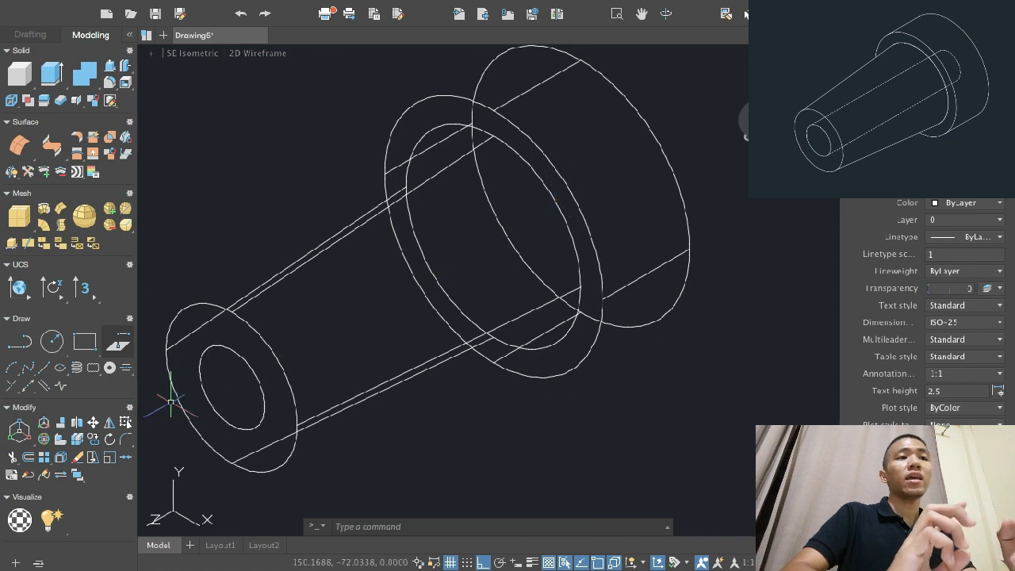
click(250, 369)
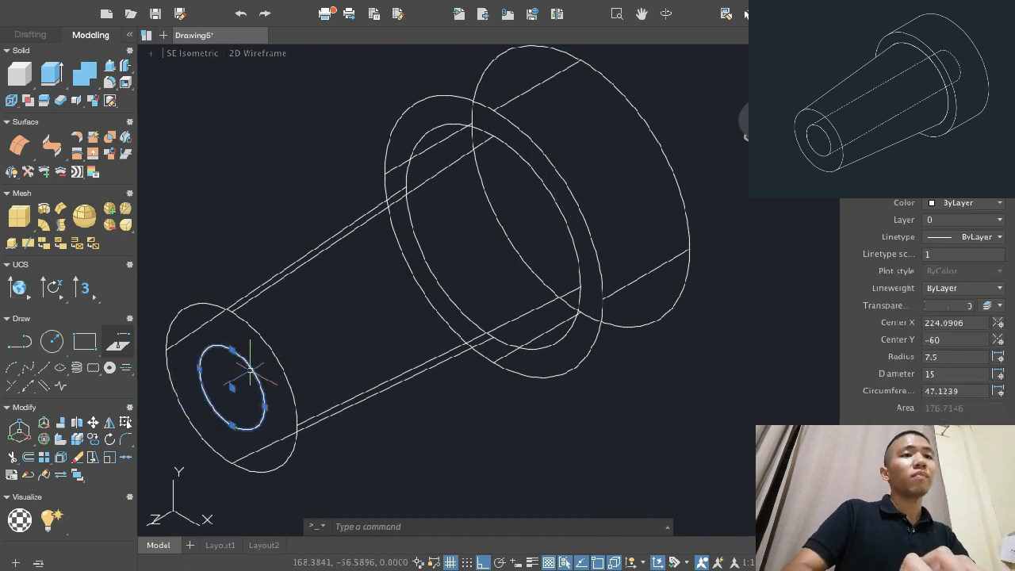
scroll(414, 386, down, 2)
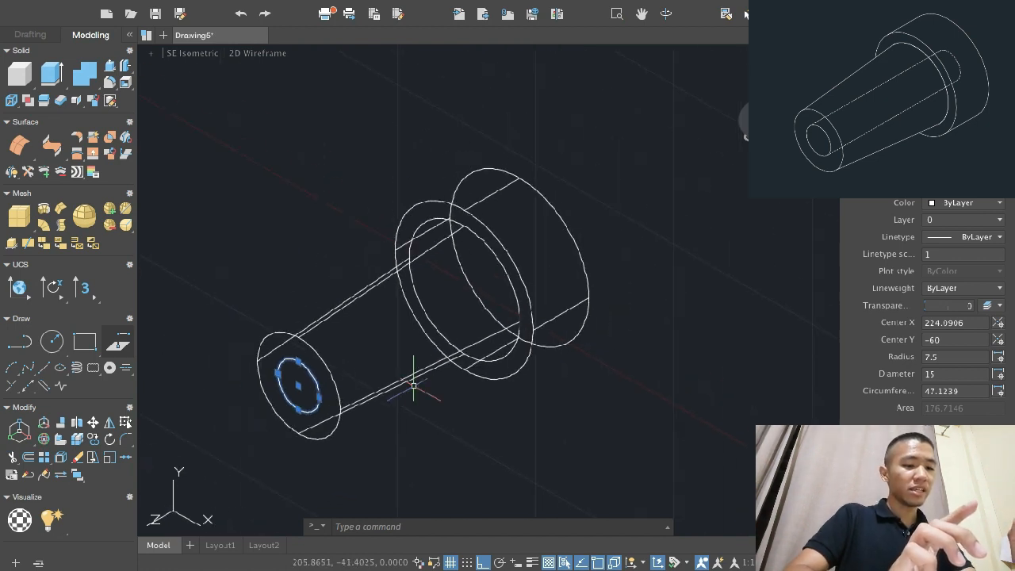
key(Escape)
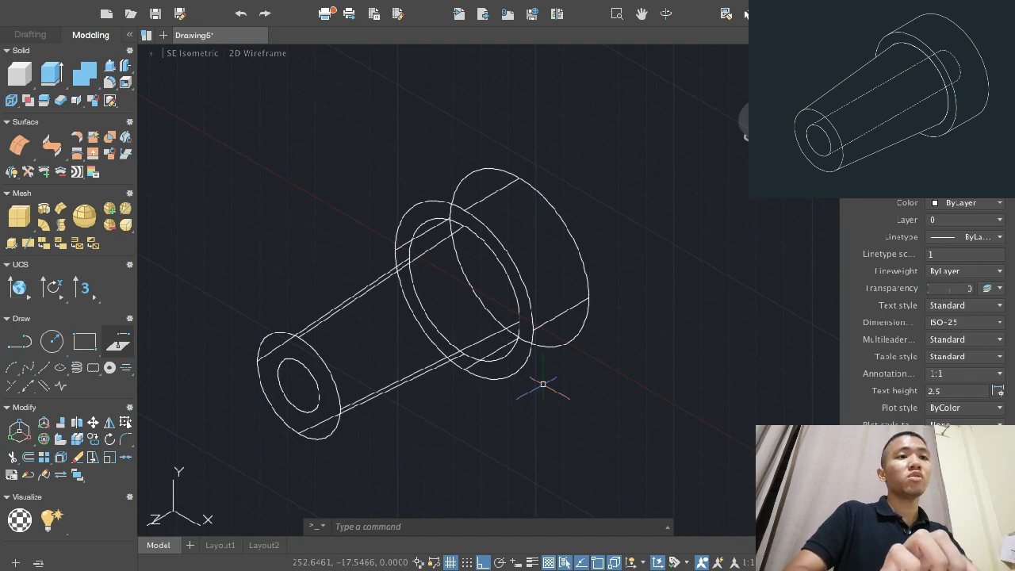
click(581, 185)
click(397, 279)
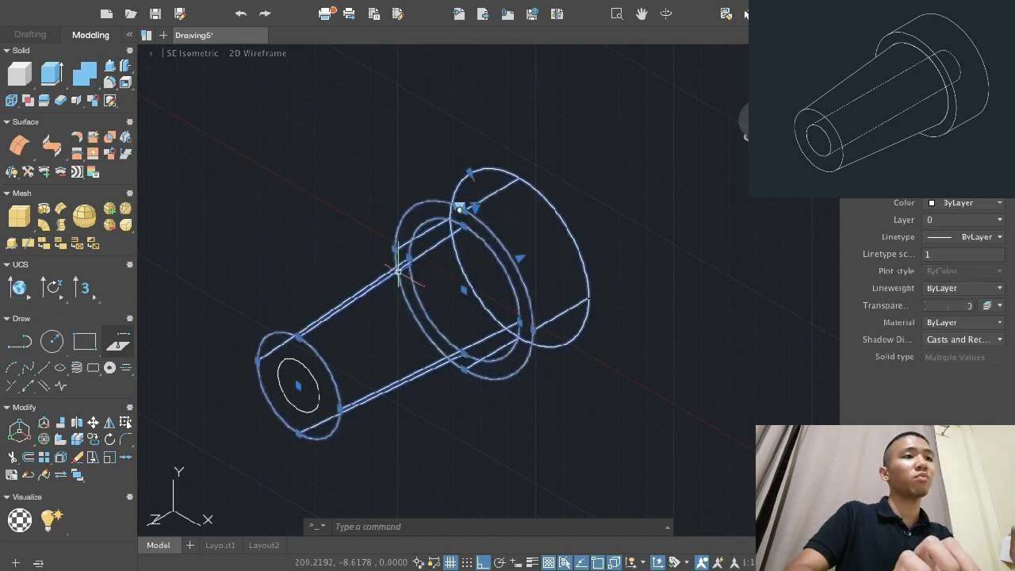
key(Escape)
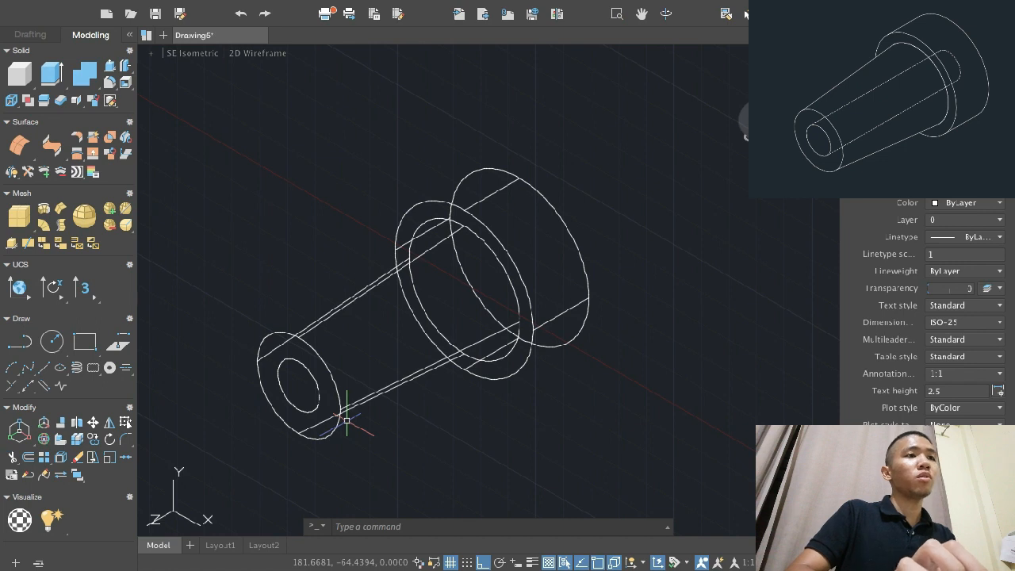
Try to press-pull the 15-diameter circle and the cylinder's front-face area through the separate solids, and undo the result.
click(109, 66)
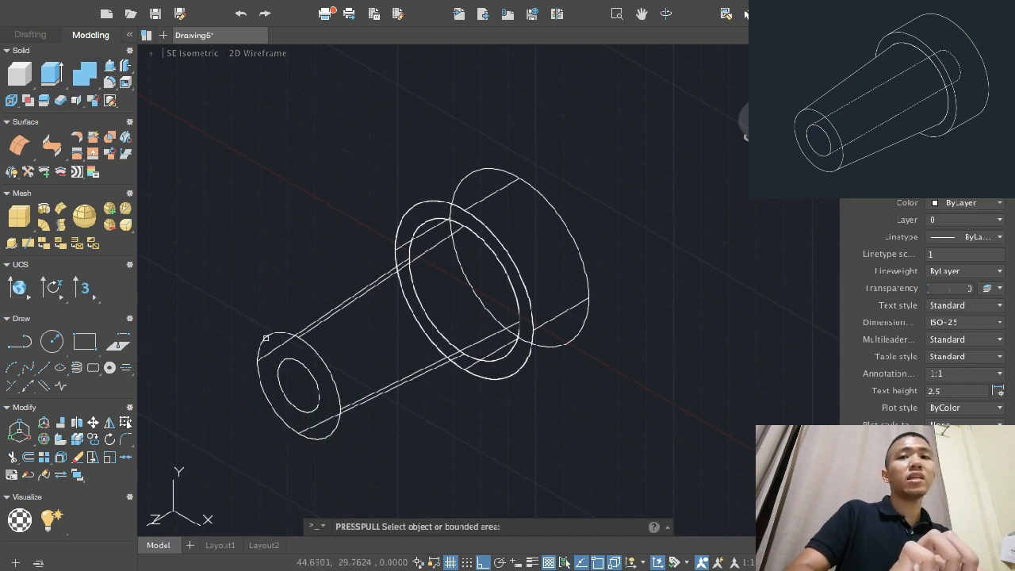
click(293, 384)
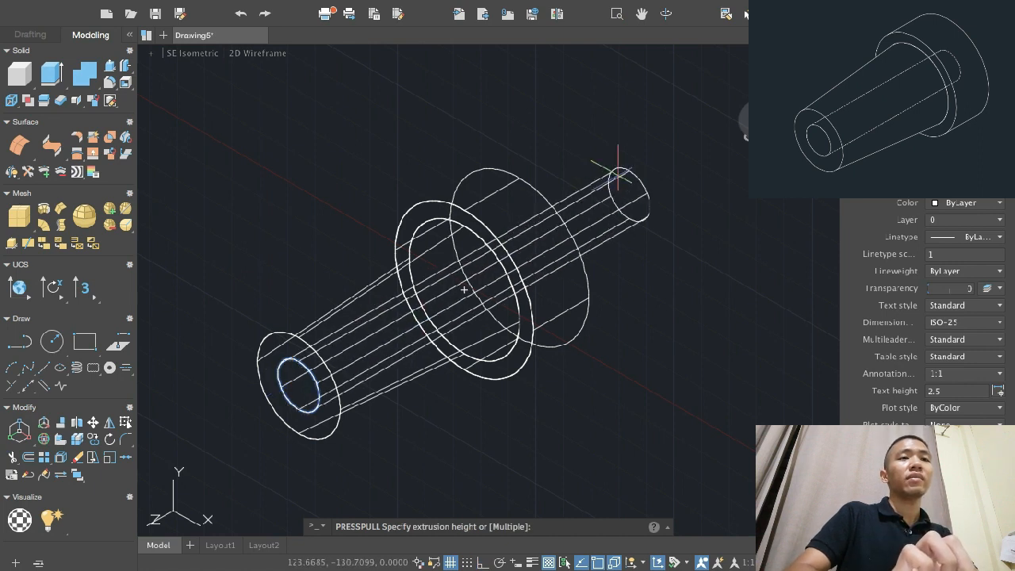
click(618, 175)
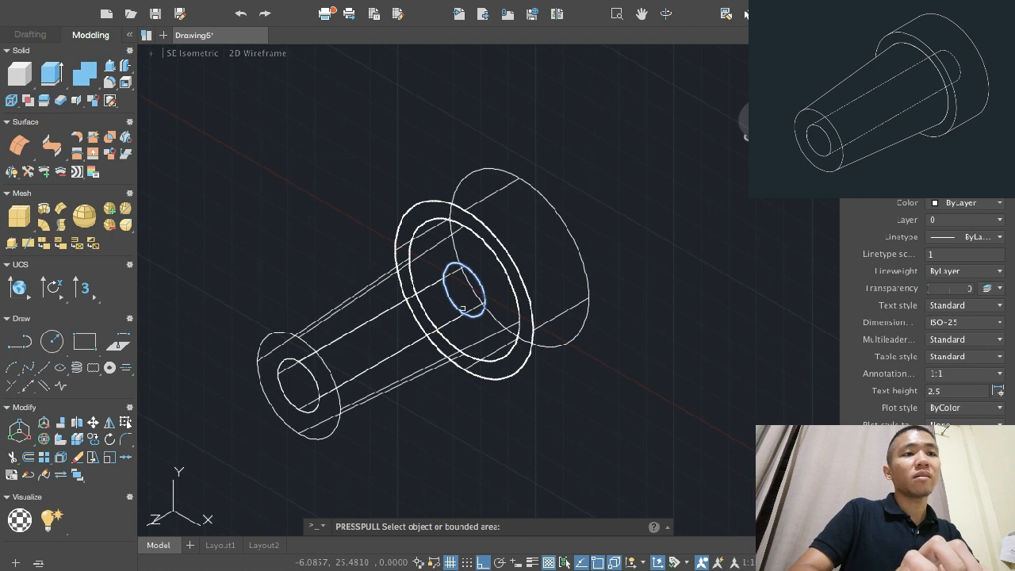
click(490, 250)
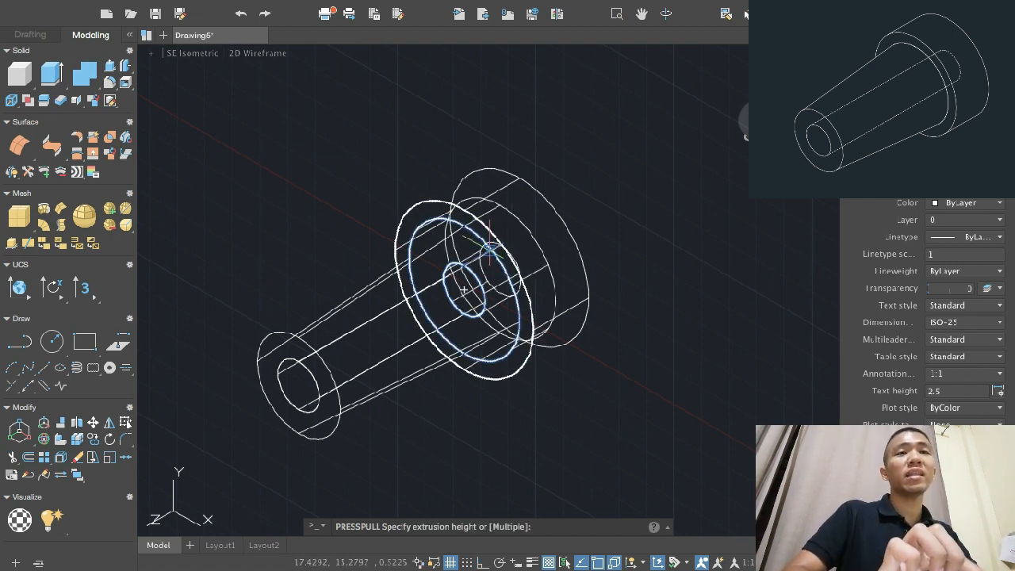
click(555, 179)
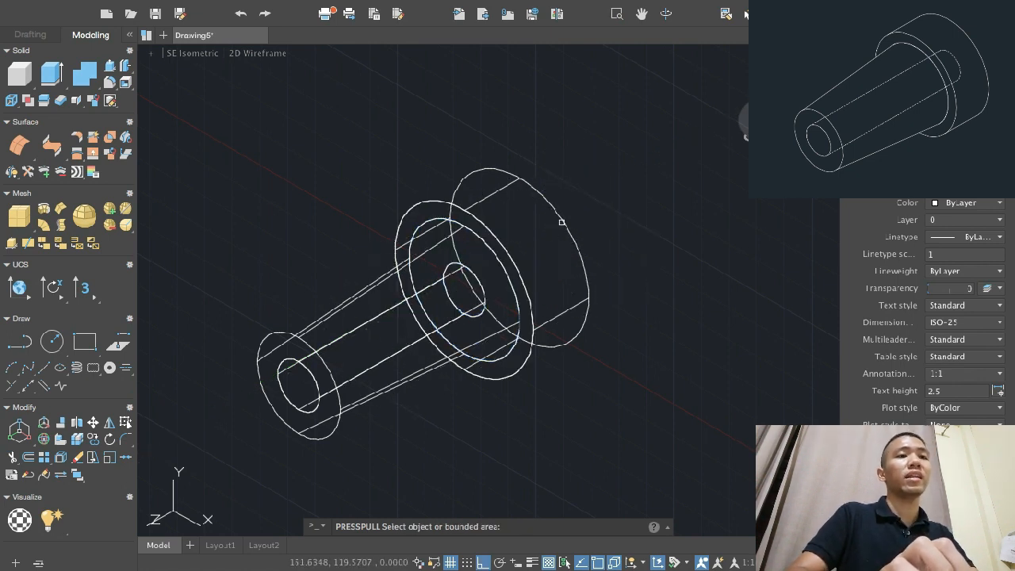
key(Return)
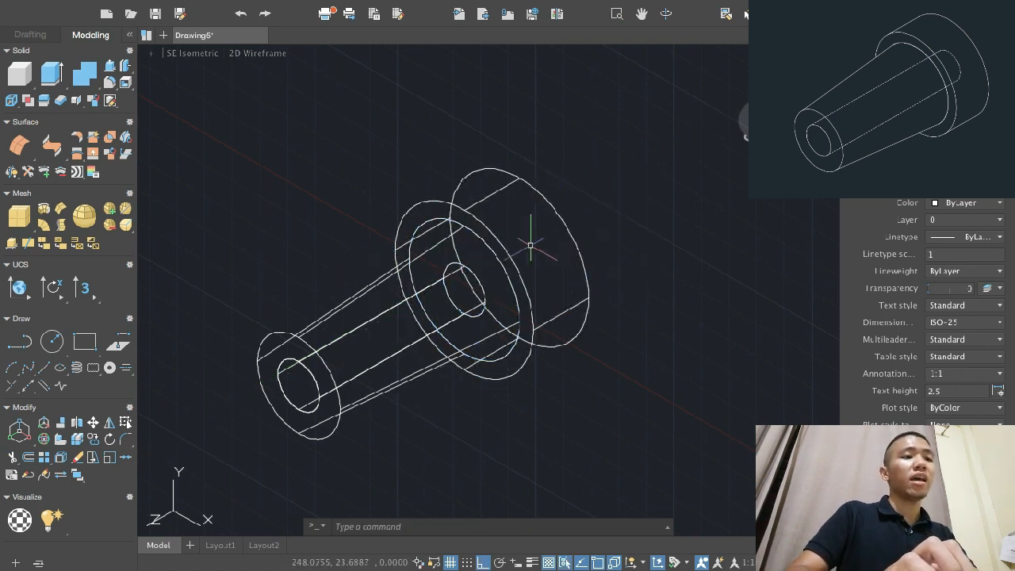
click(478, 275)
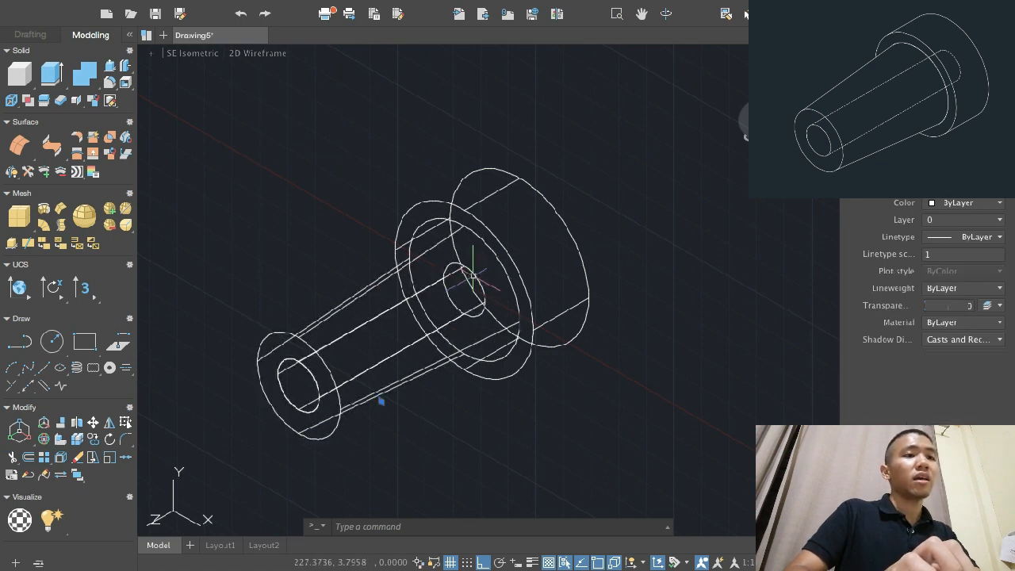
key(Escape)
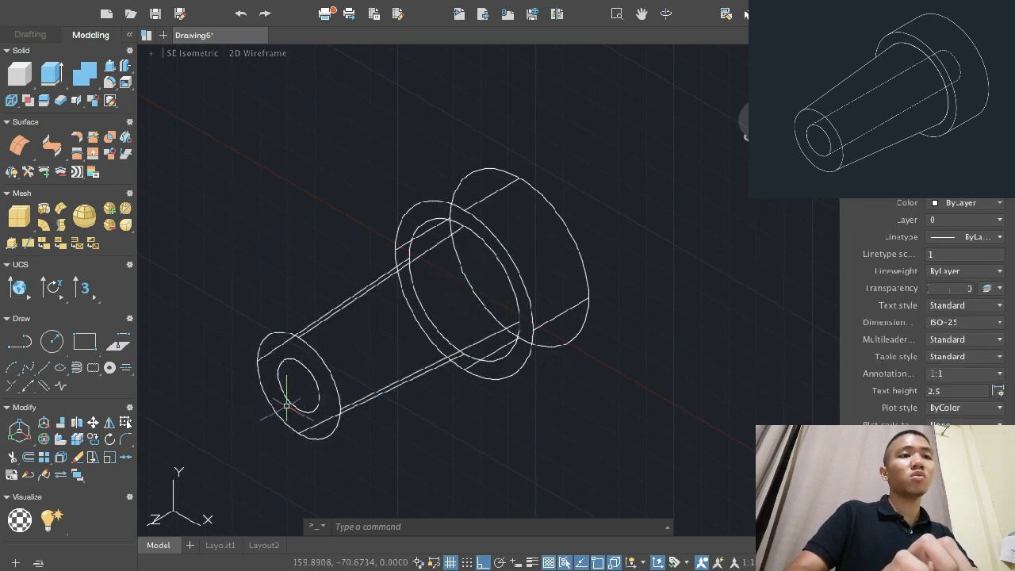
Join the cylinder and the tapered body into one solid with Union, and select it to check the result.
click(573, 194)
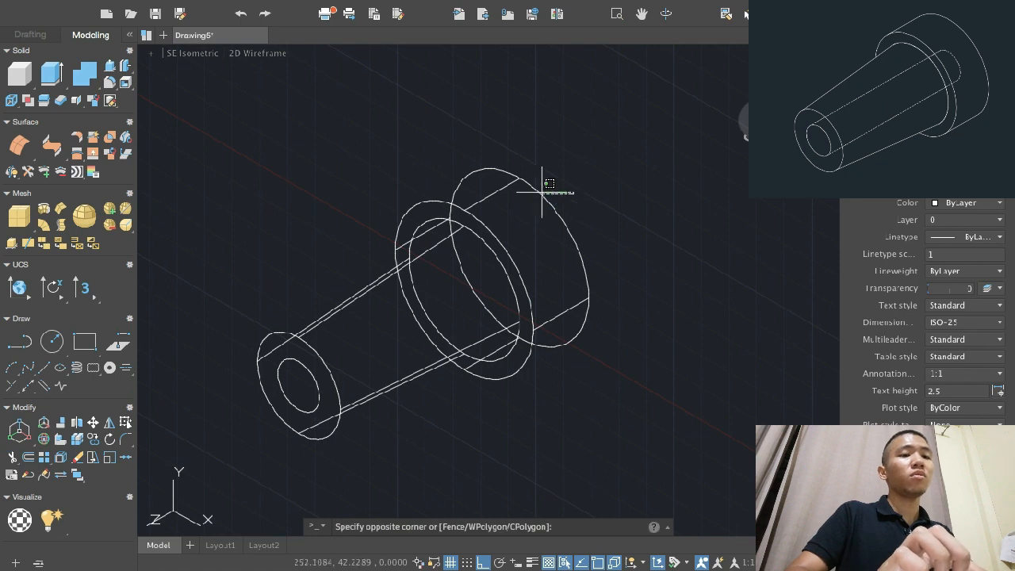
click(367, 274)
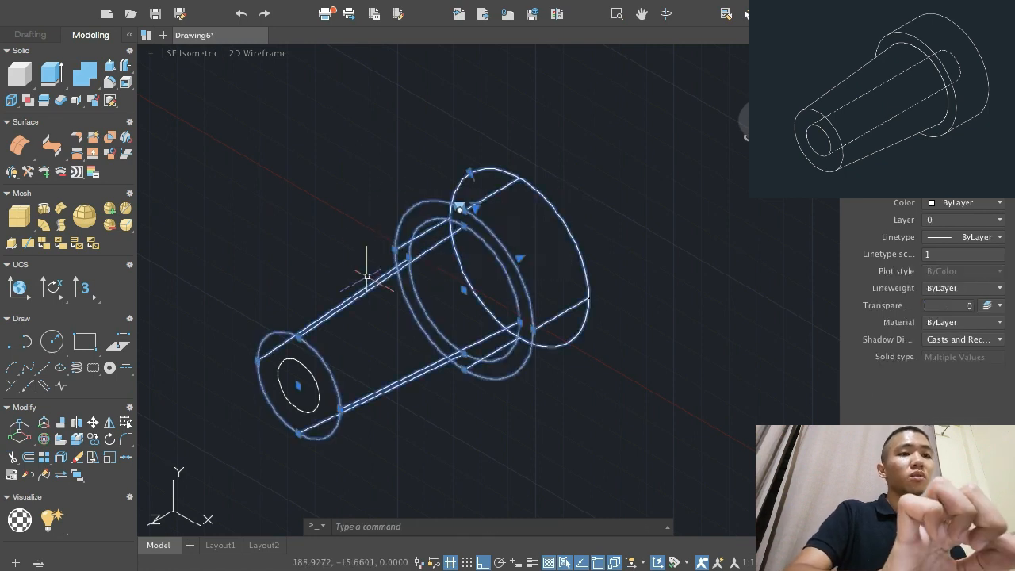
text(u)
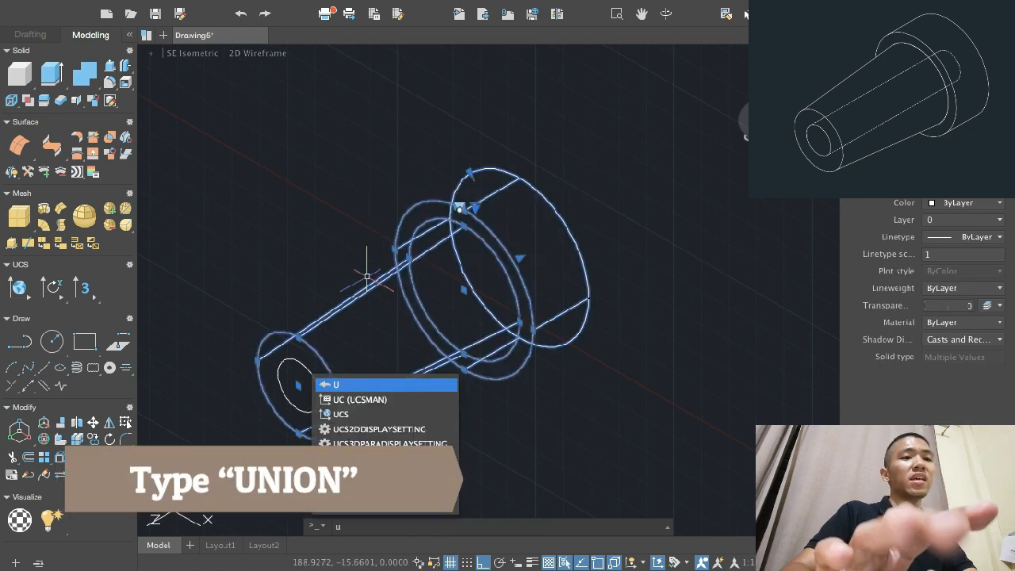
text(ni)
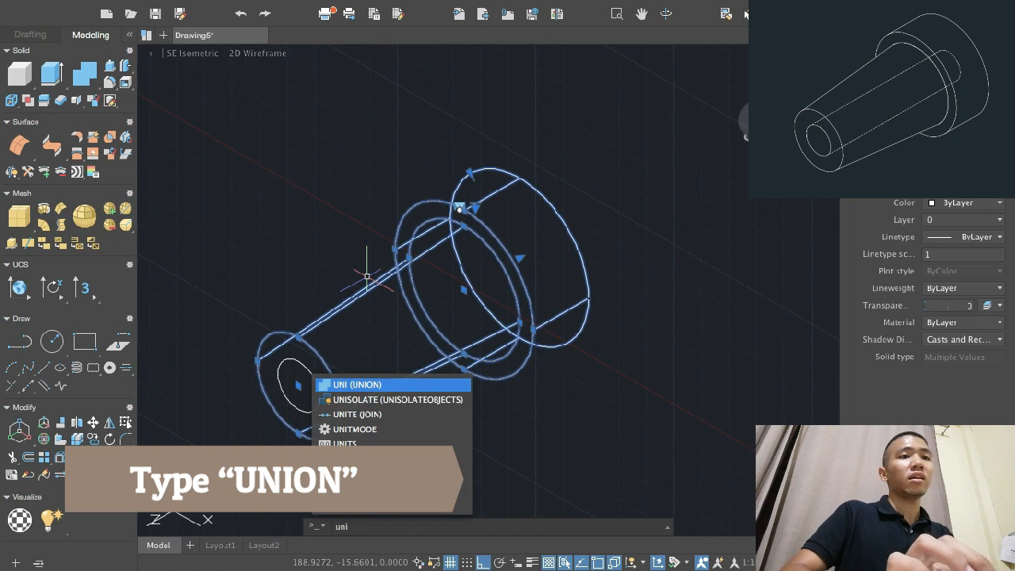
key(Return)
click(527, 136)
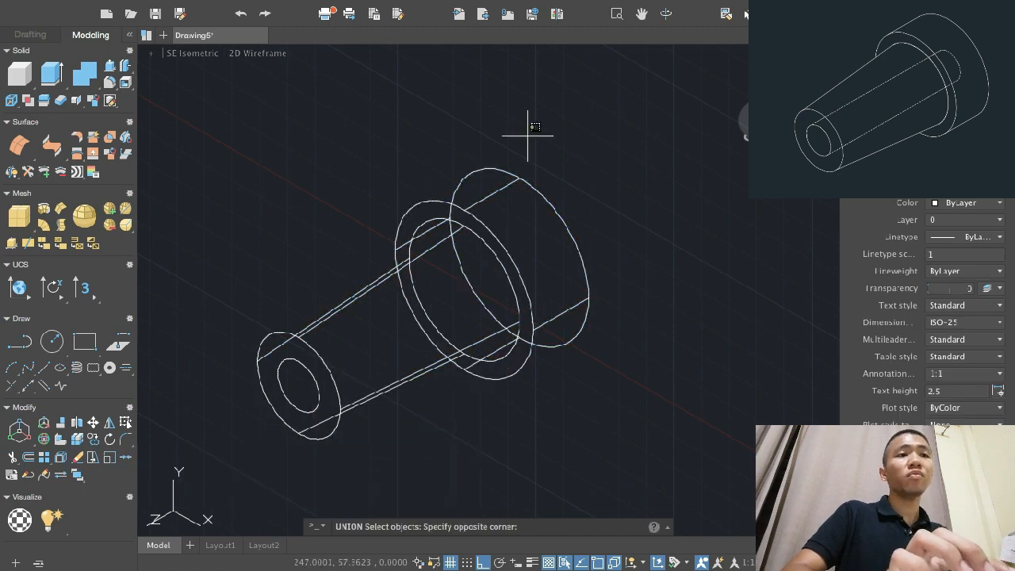
click(396, 267)
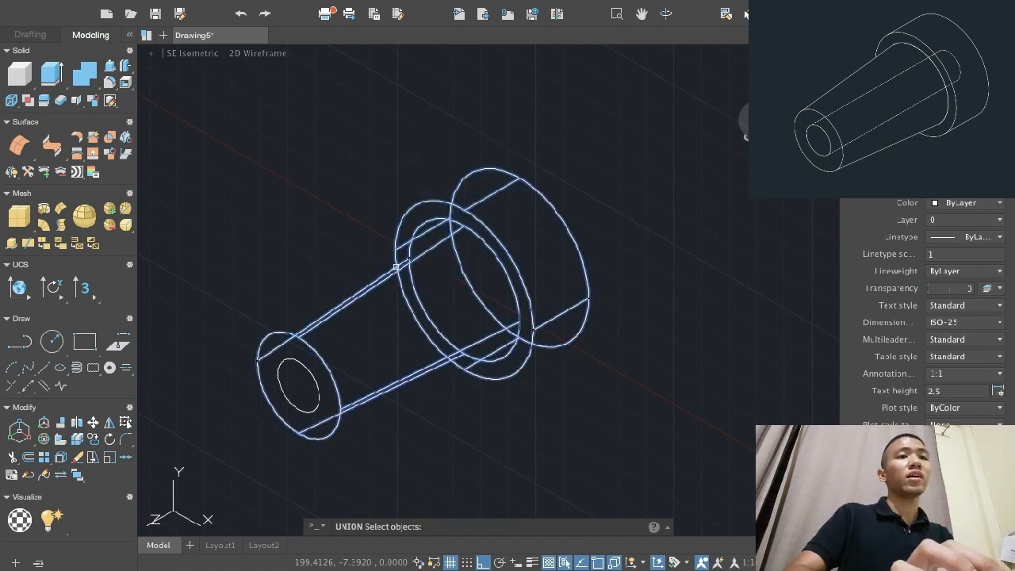
key(Return)
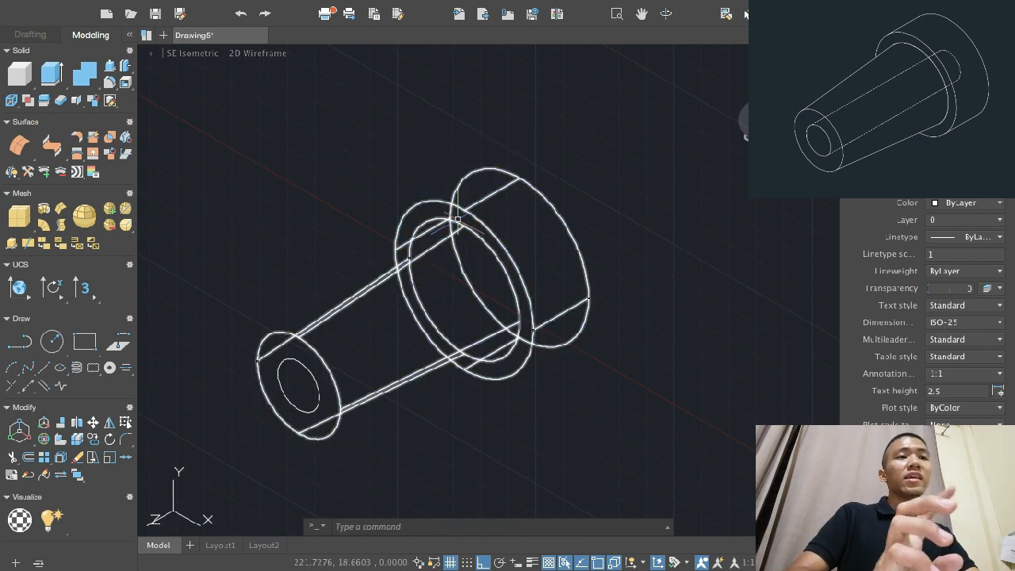
click(453, 204)
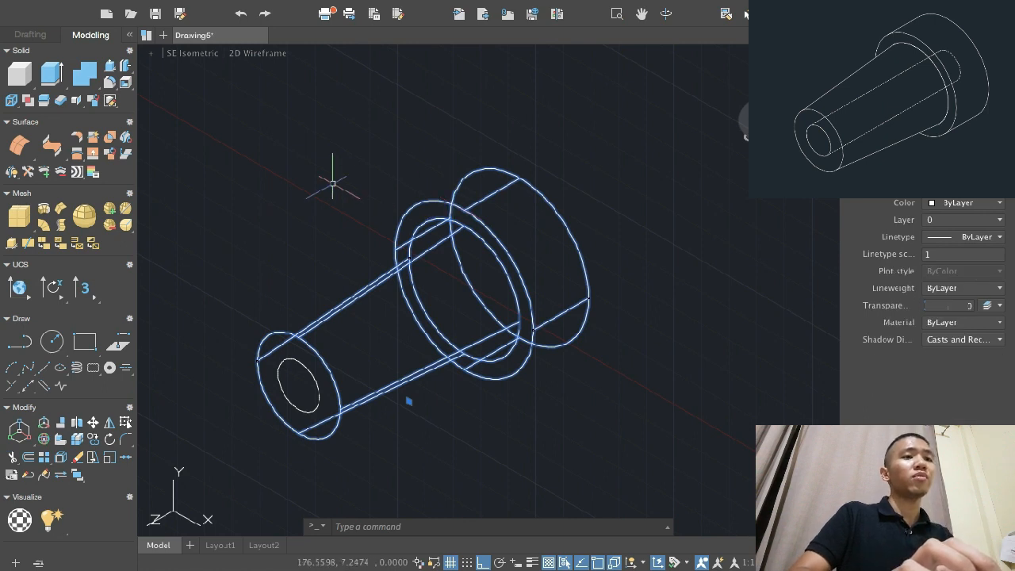
Press-pull the 15-diameter circle from the tapered end past the rear face to cut a bore through the joined solid.
click(111, 66)
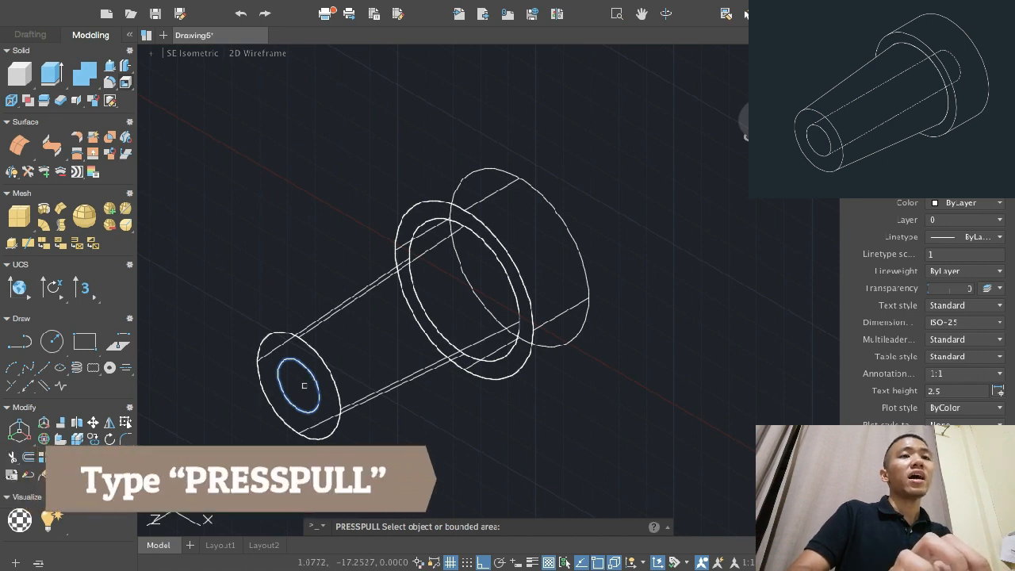
click(304, 385)
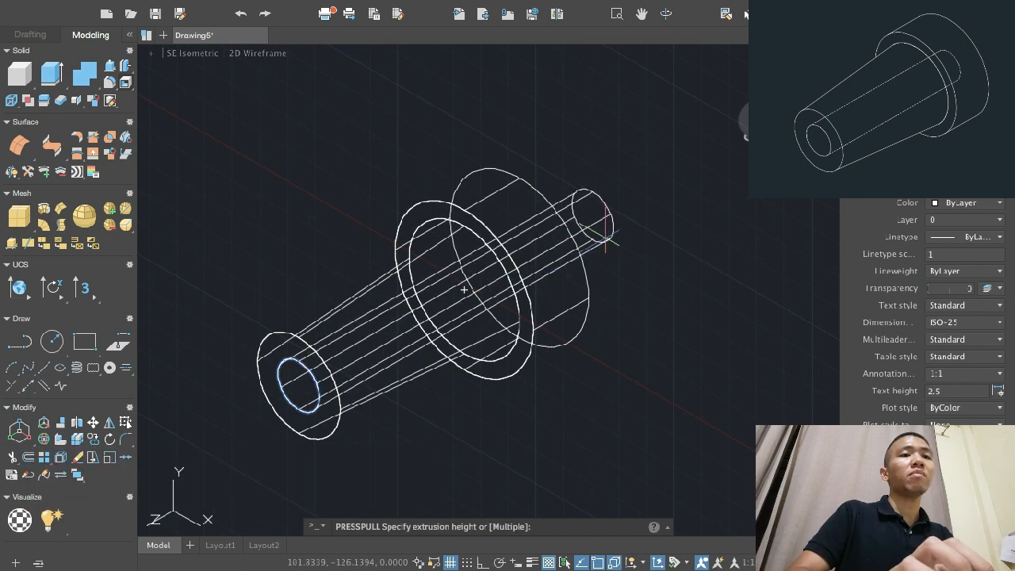
click(654, 192)
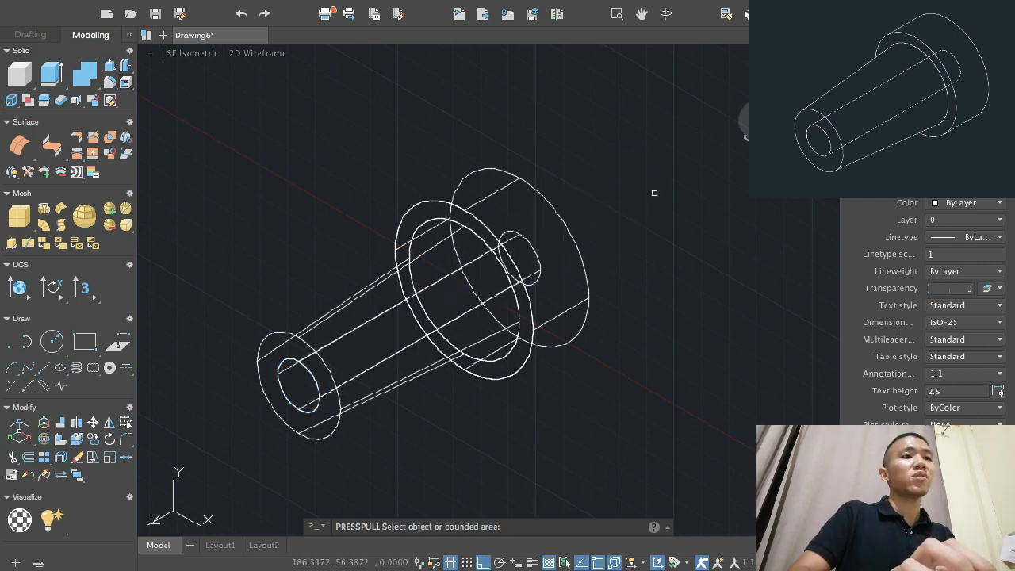
End the press-pull command and switch the viewport's visual style from 2D Wireframe to Conceptual.
key(Escape)
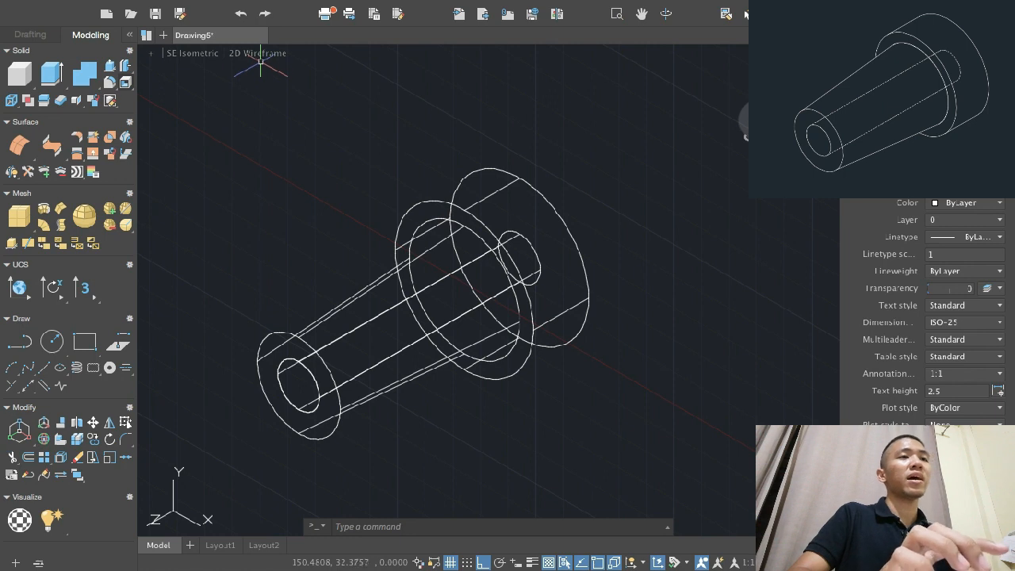
click(258, 54)
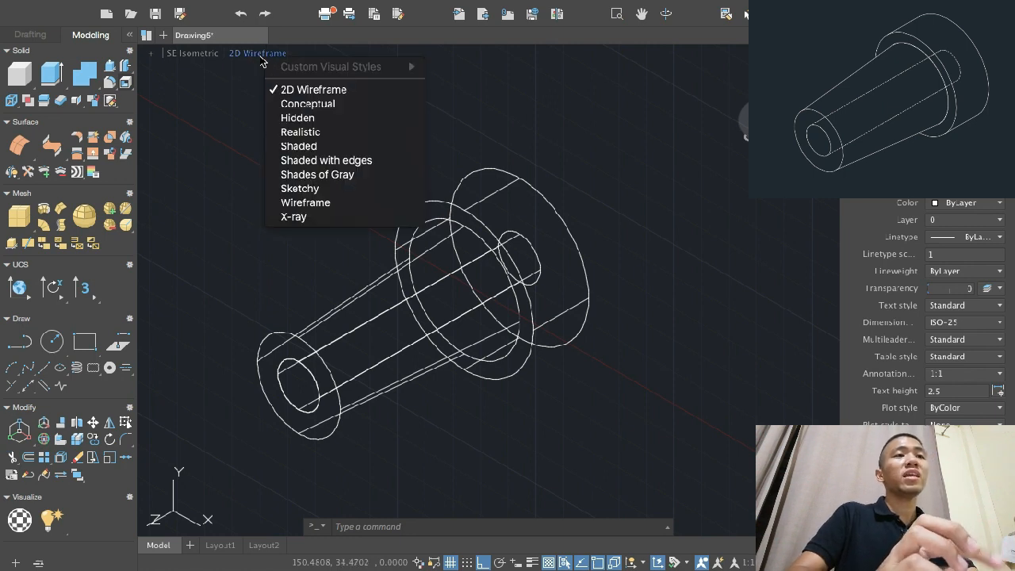
click(306, 106)
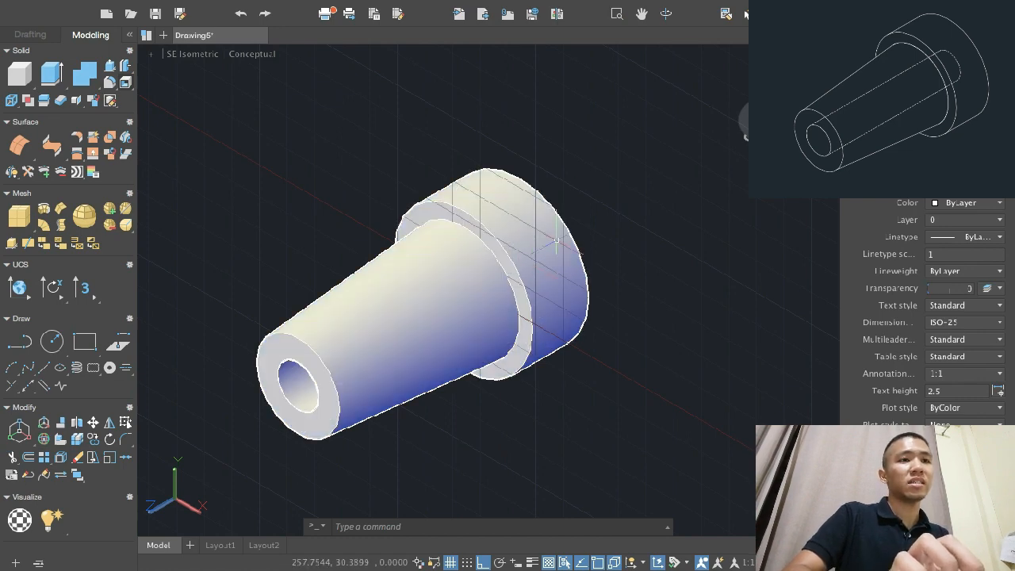
Examine the finished solid with 3D Orbit, looking through the bore from the tapered end.
mouse_move(785, 119)
mouse_down()
mouse_move(809, 117)
mouse_move(791, 130)
mouse_up()
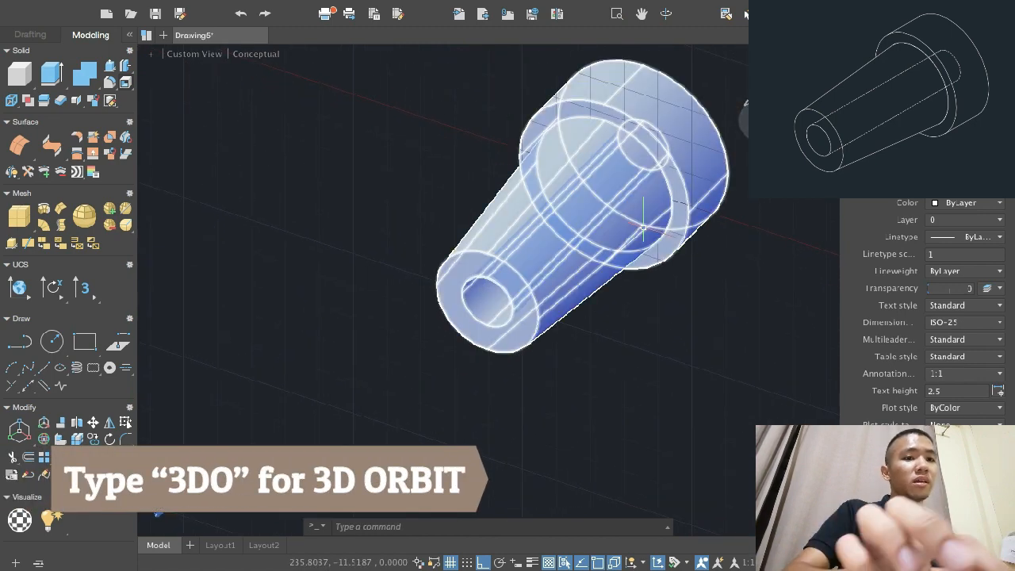
text(d)
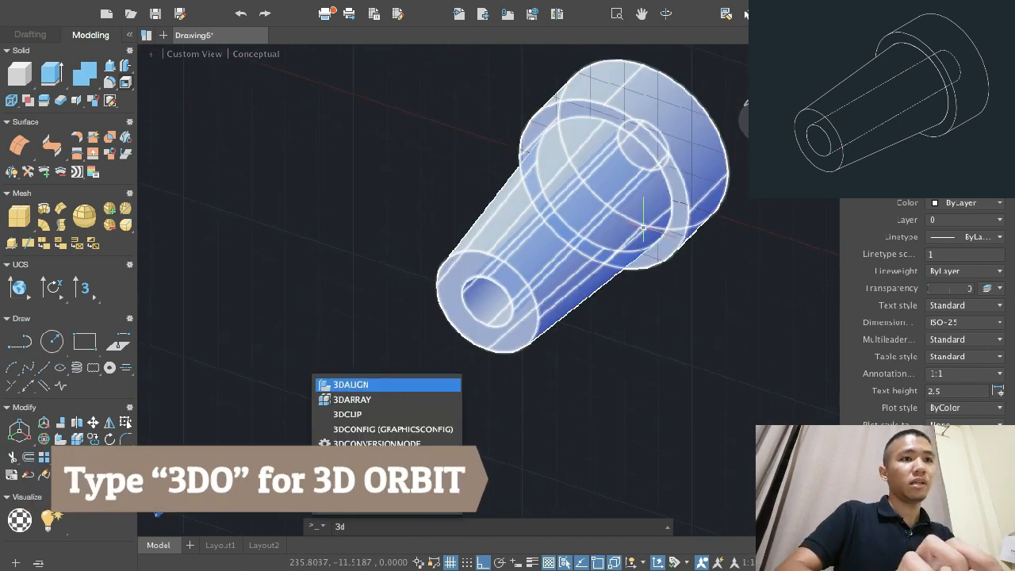
text(o)
key(Return)
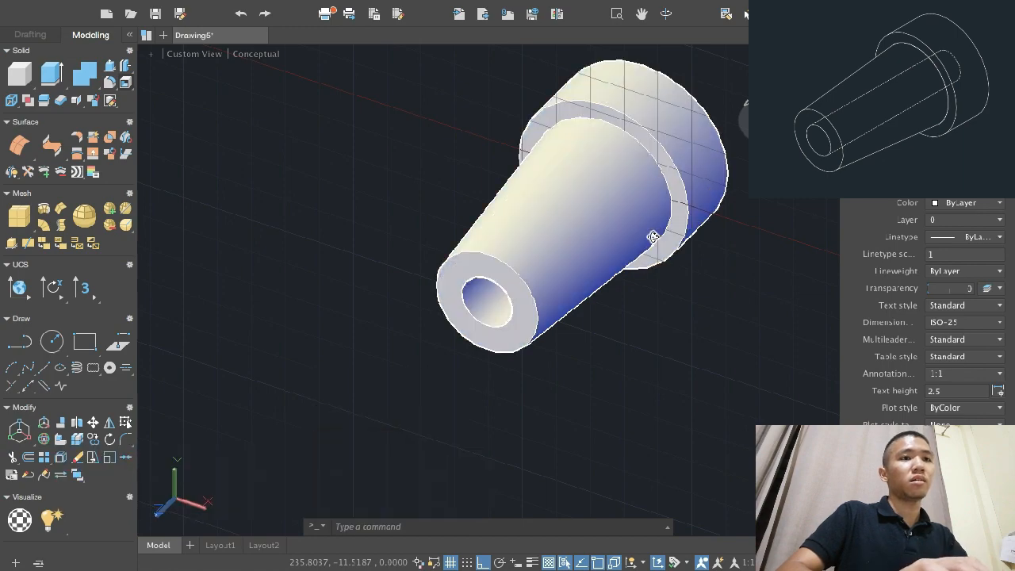
mouse_move(492, 410)
mouse_down()
mouse_move(578, 389)
mouse_move(571, 307)
mouse_move(583, 312)
mouse_move(584, 342)
mouse_move(573, 325)
mouse_up()
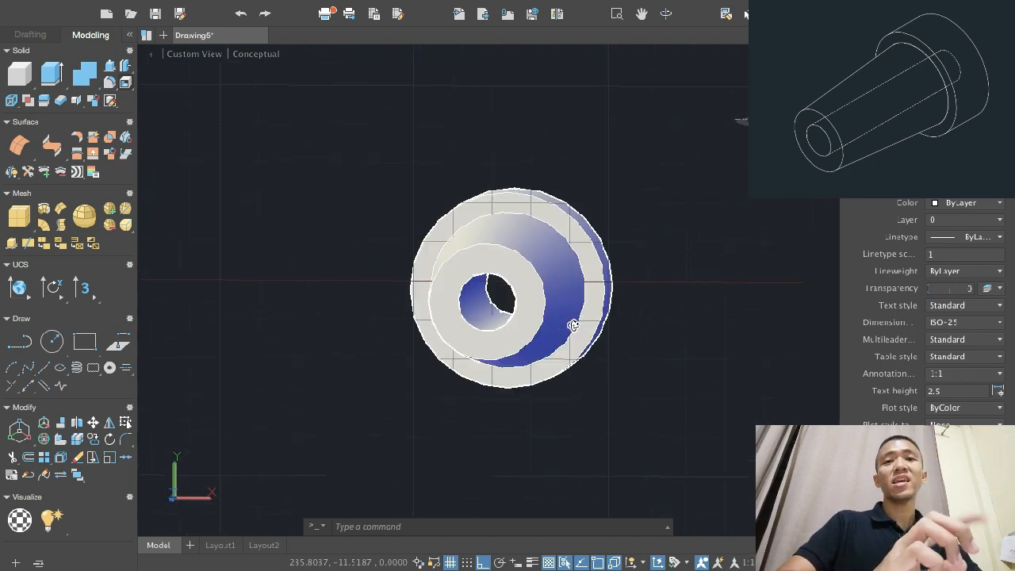
scroll(573, 324, down, 4)
scroll(574, 324, up, 8)
scroll(573, 324, down, 6)
scroll(581, 326, up, 1)
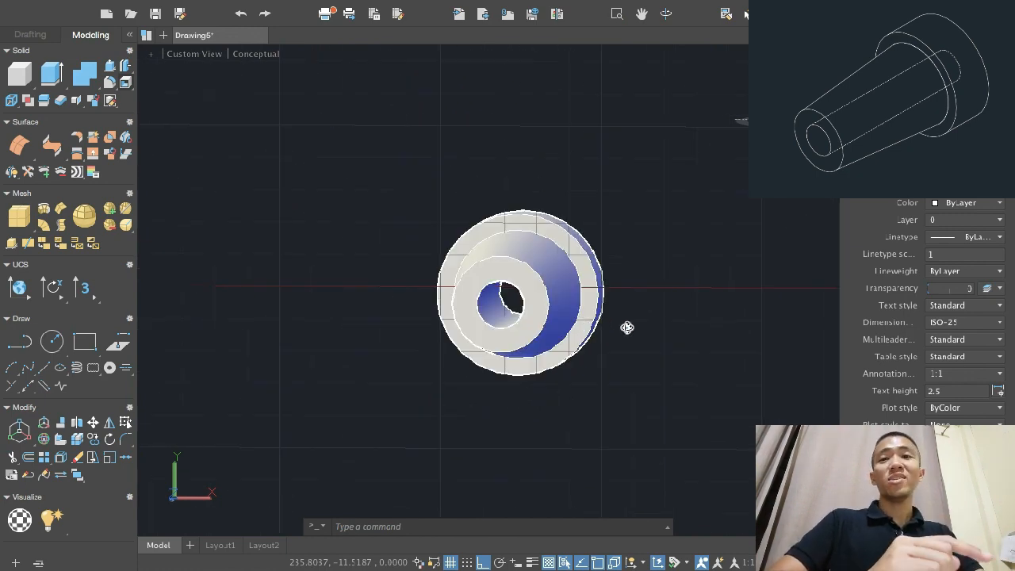
mouse_move(619, 323)
mouse_down()
mouse_move(655, 333)
mouse_move(636, 324)
mouse_up()
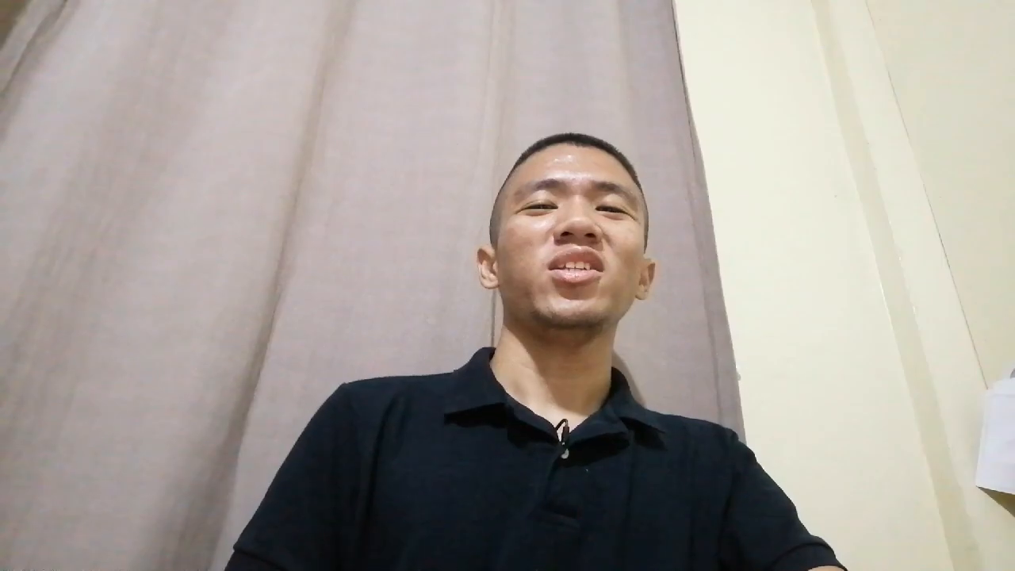